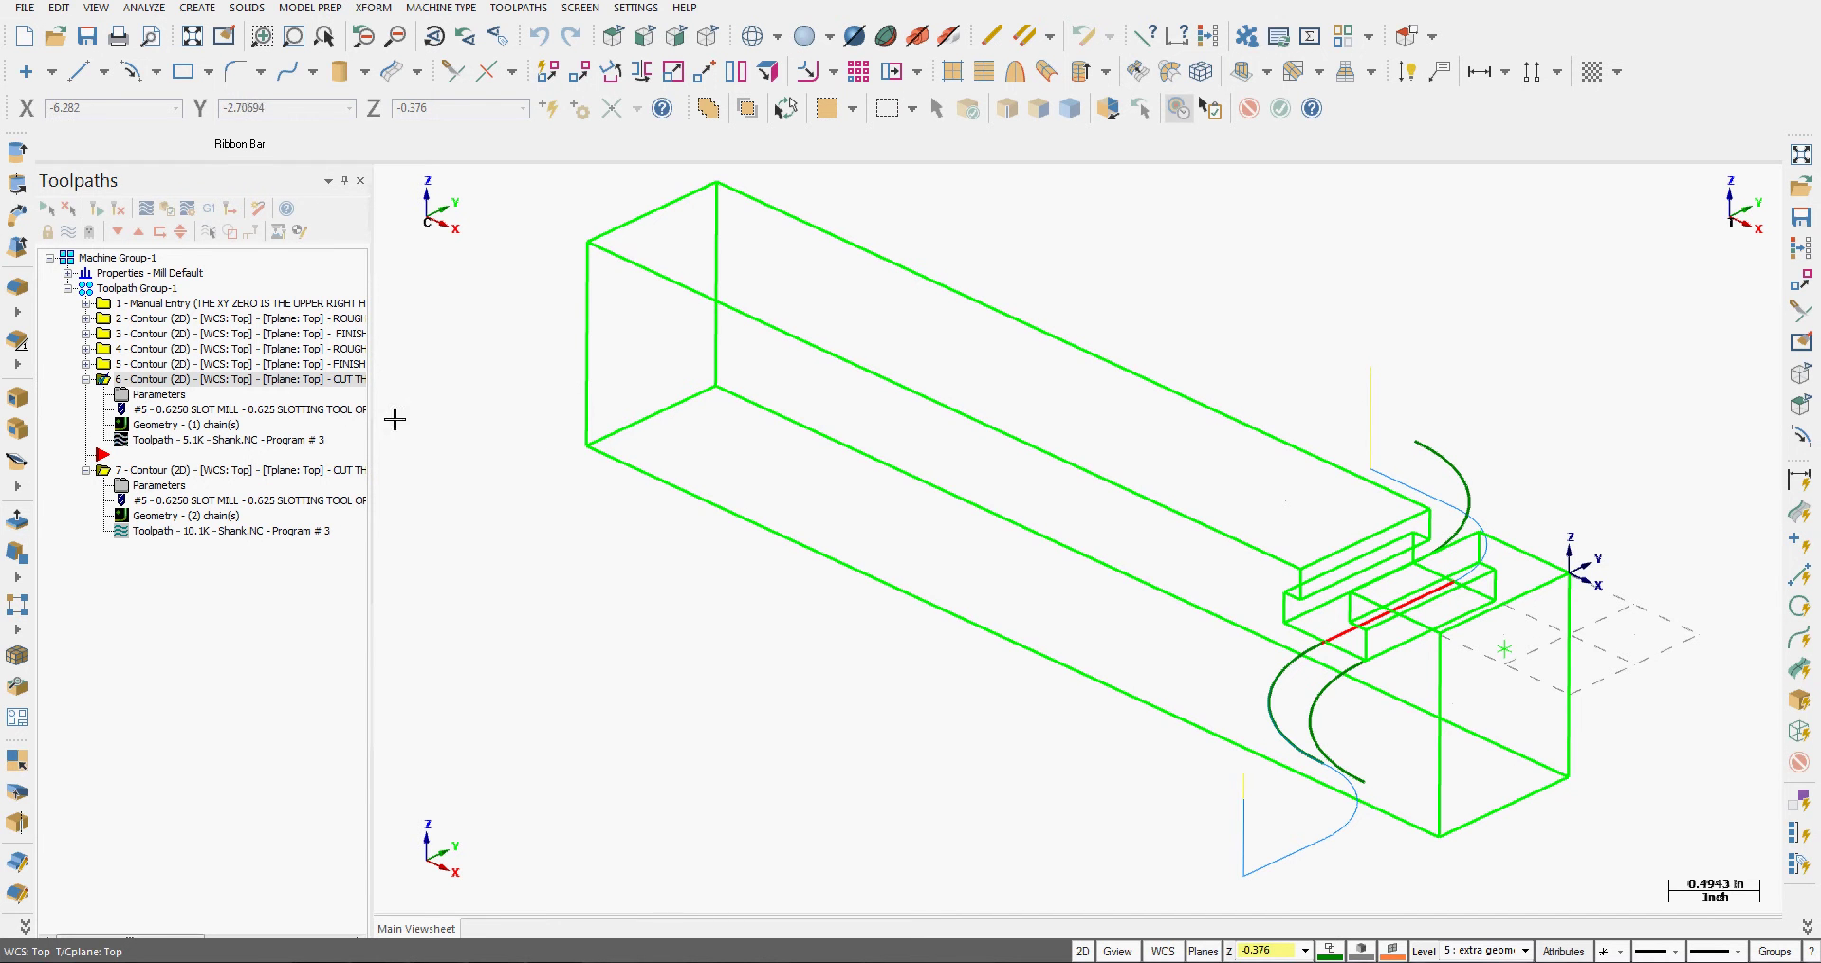
Change operation 6's entry lead line to Perpendicular, accept, and regenerate the toolpath
click(156, 394)
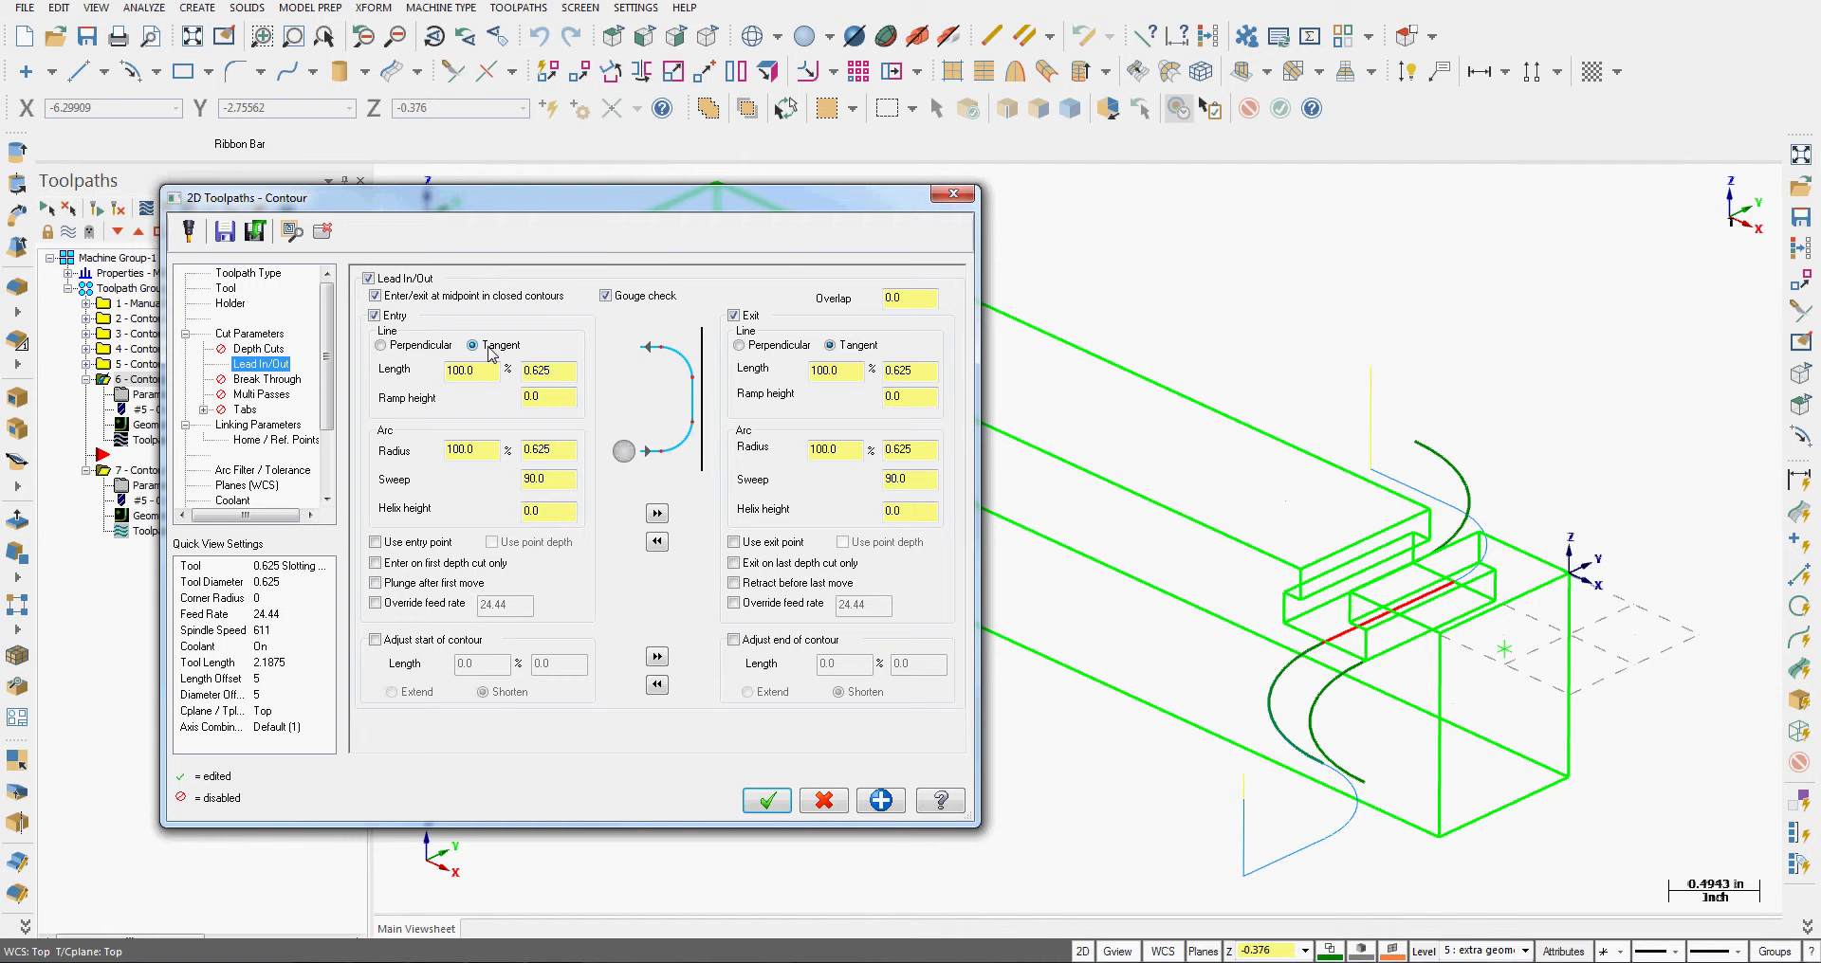
click(381, 345)
click(767, 802)
click(117, 207)
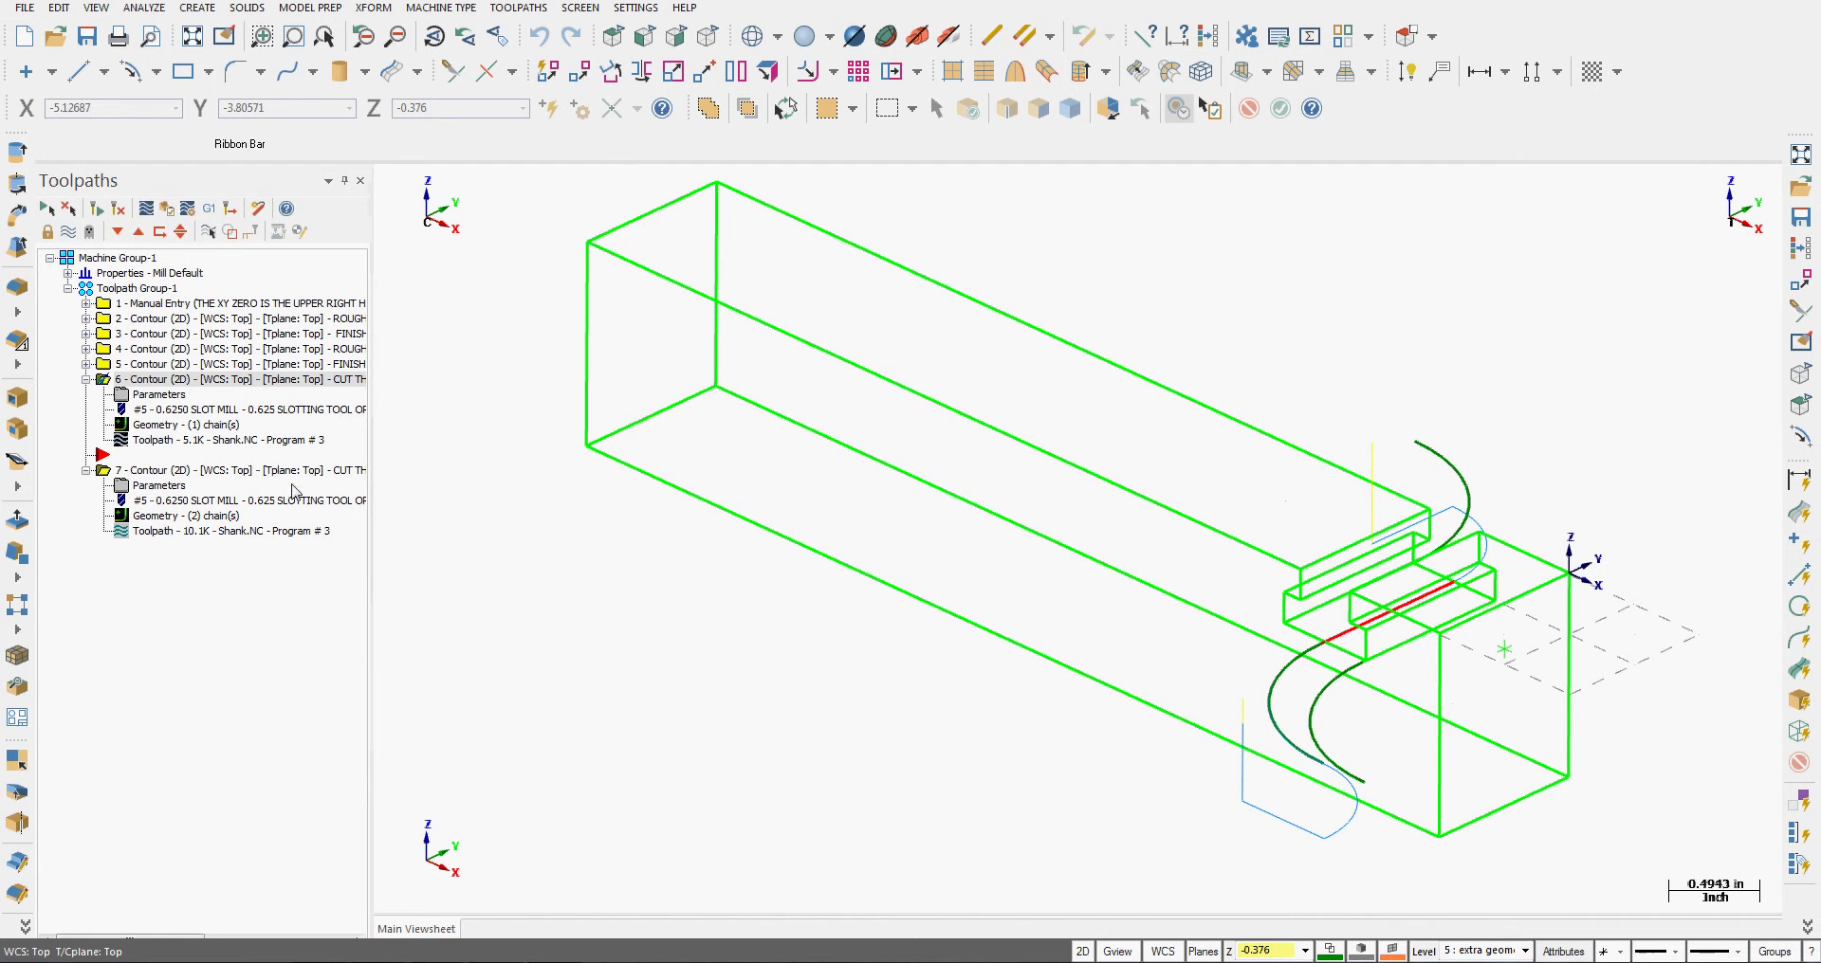
Switch operation 6's entry line back to Tangent with a 0.25 ramp height
click(163, 403)
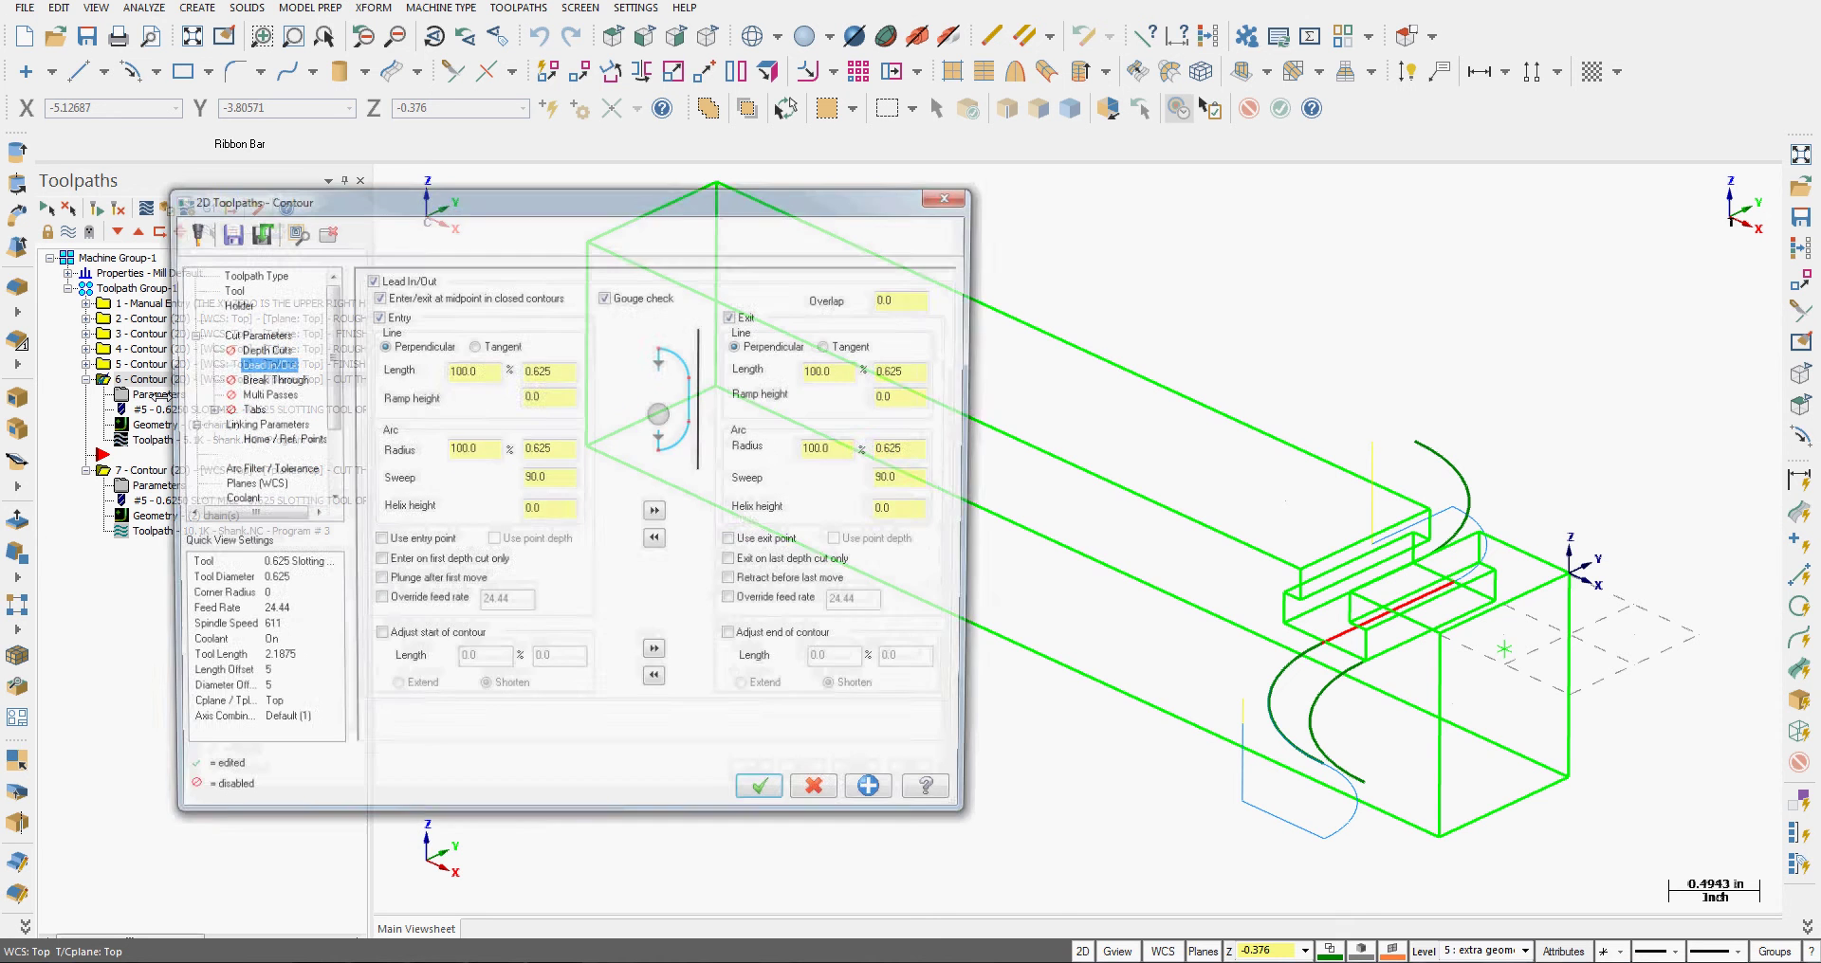
click(473, 345)
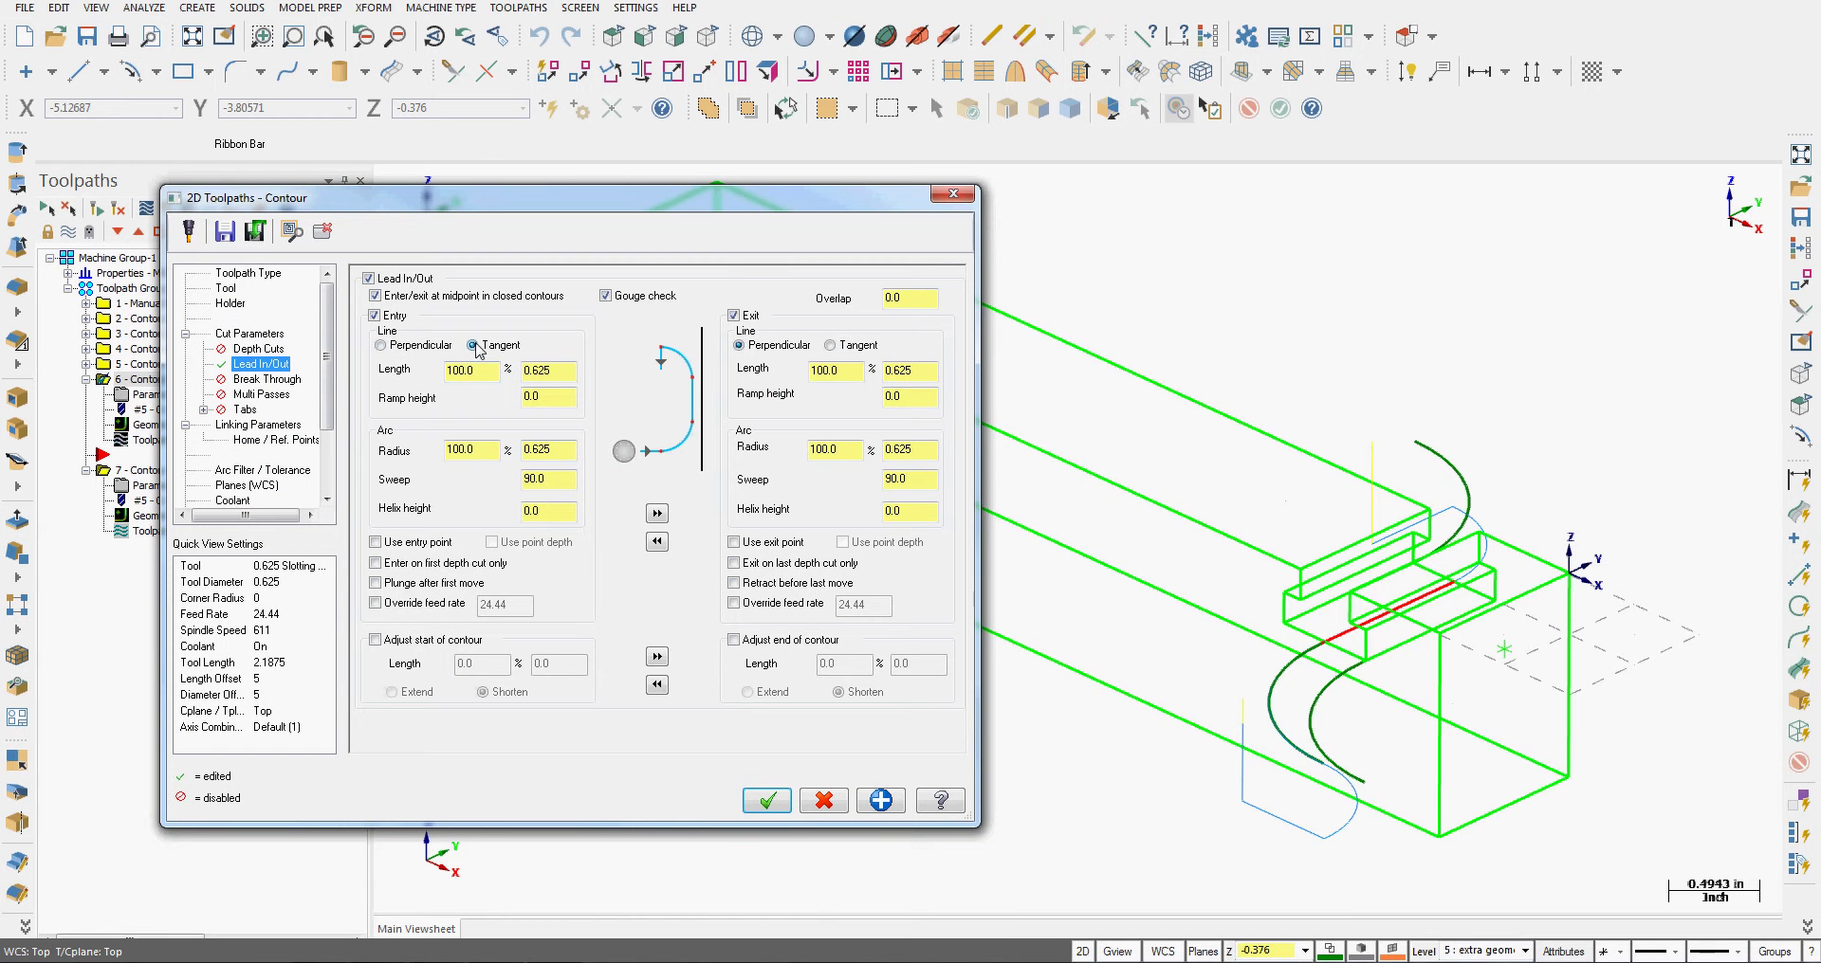
click(543, 397)
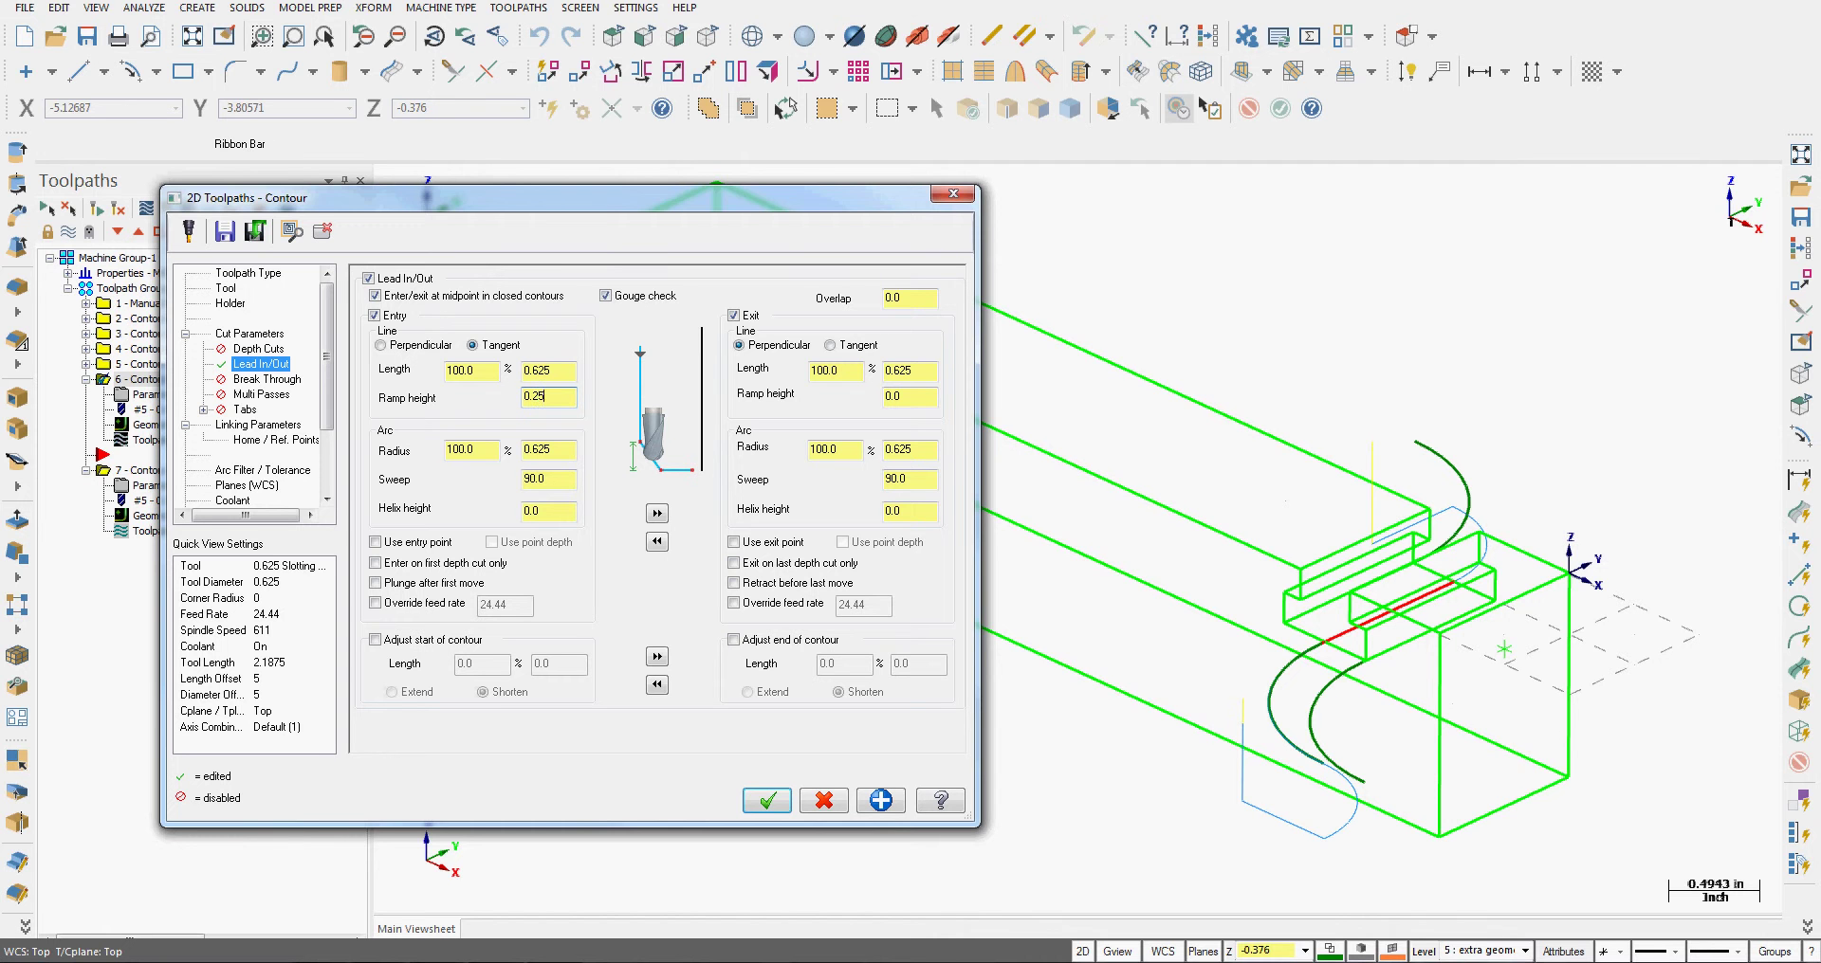
click(768, 802)
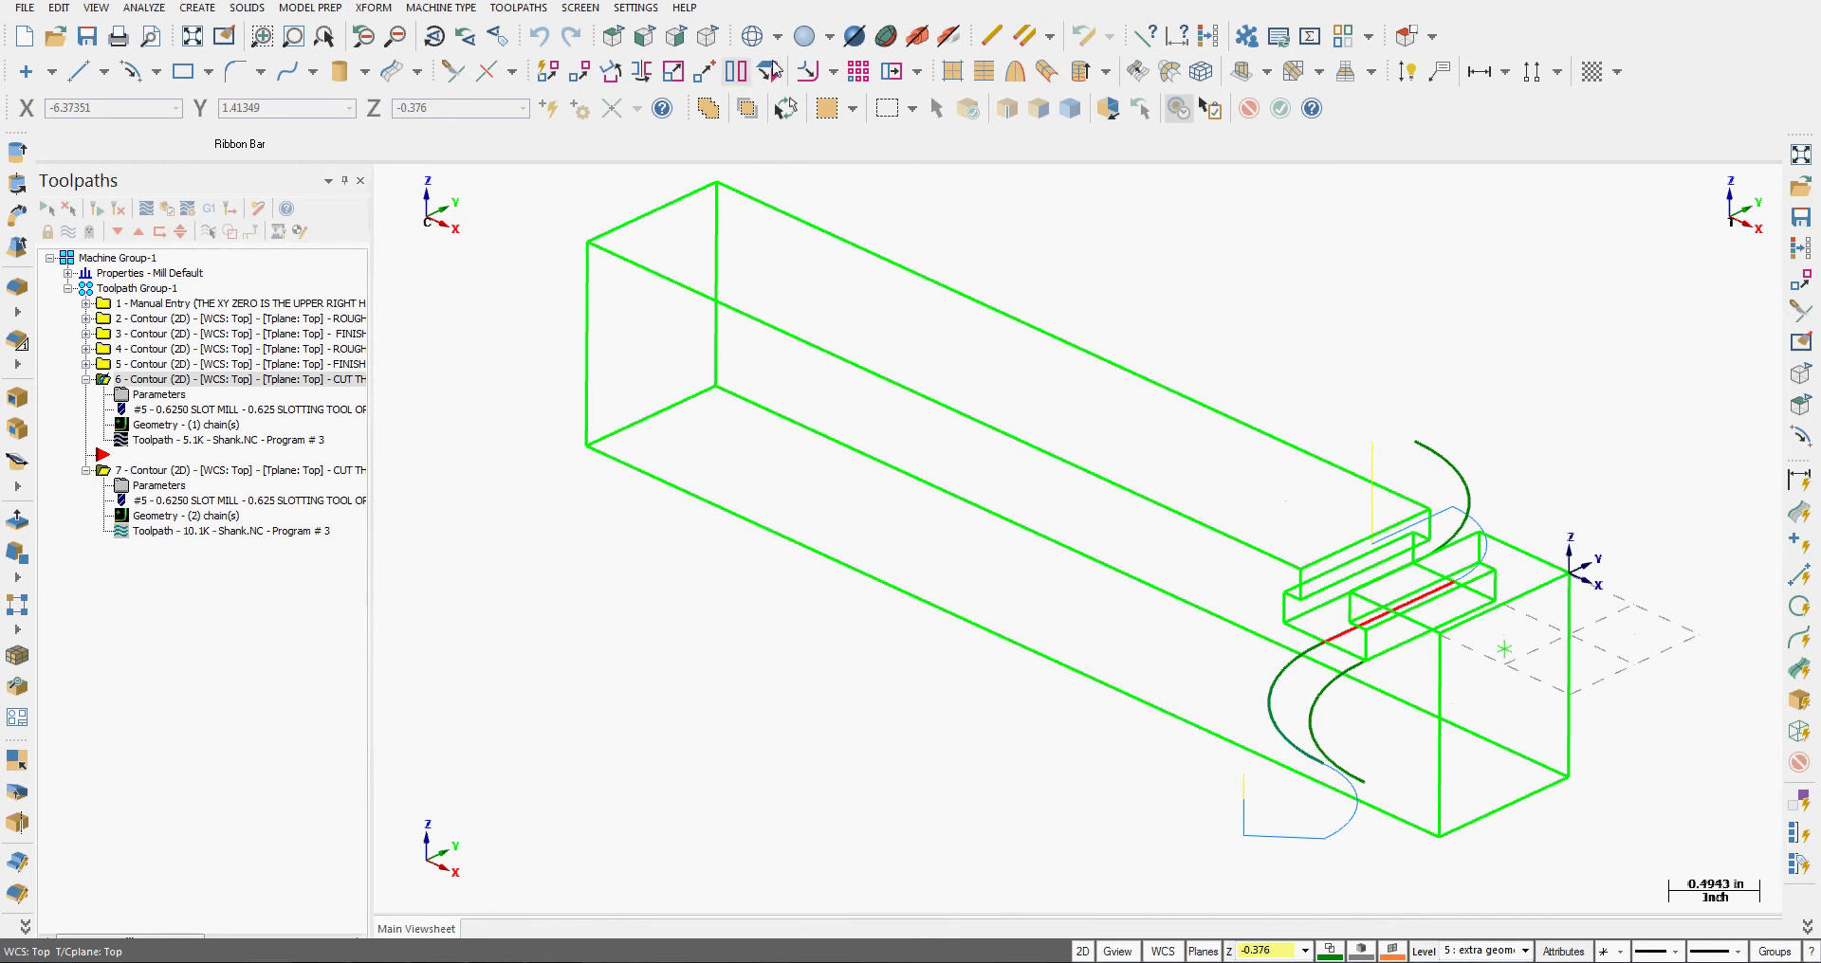
click(647, 40)
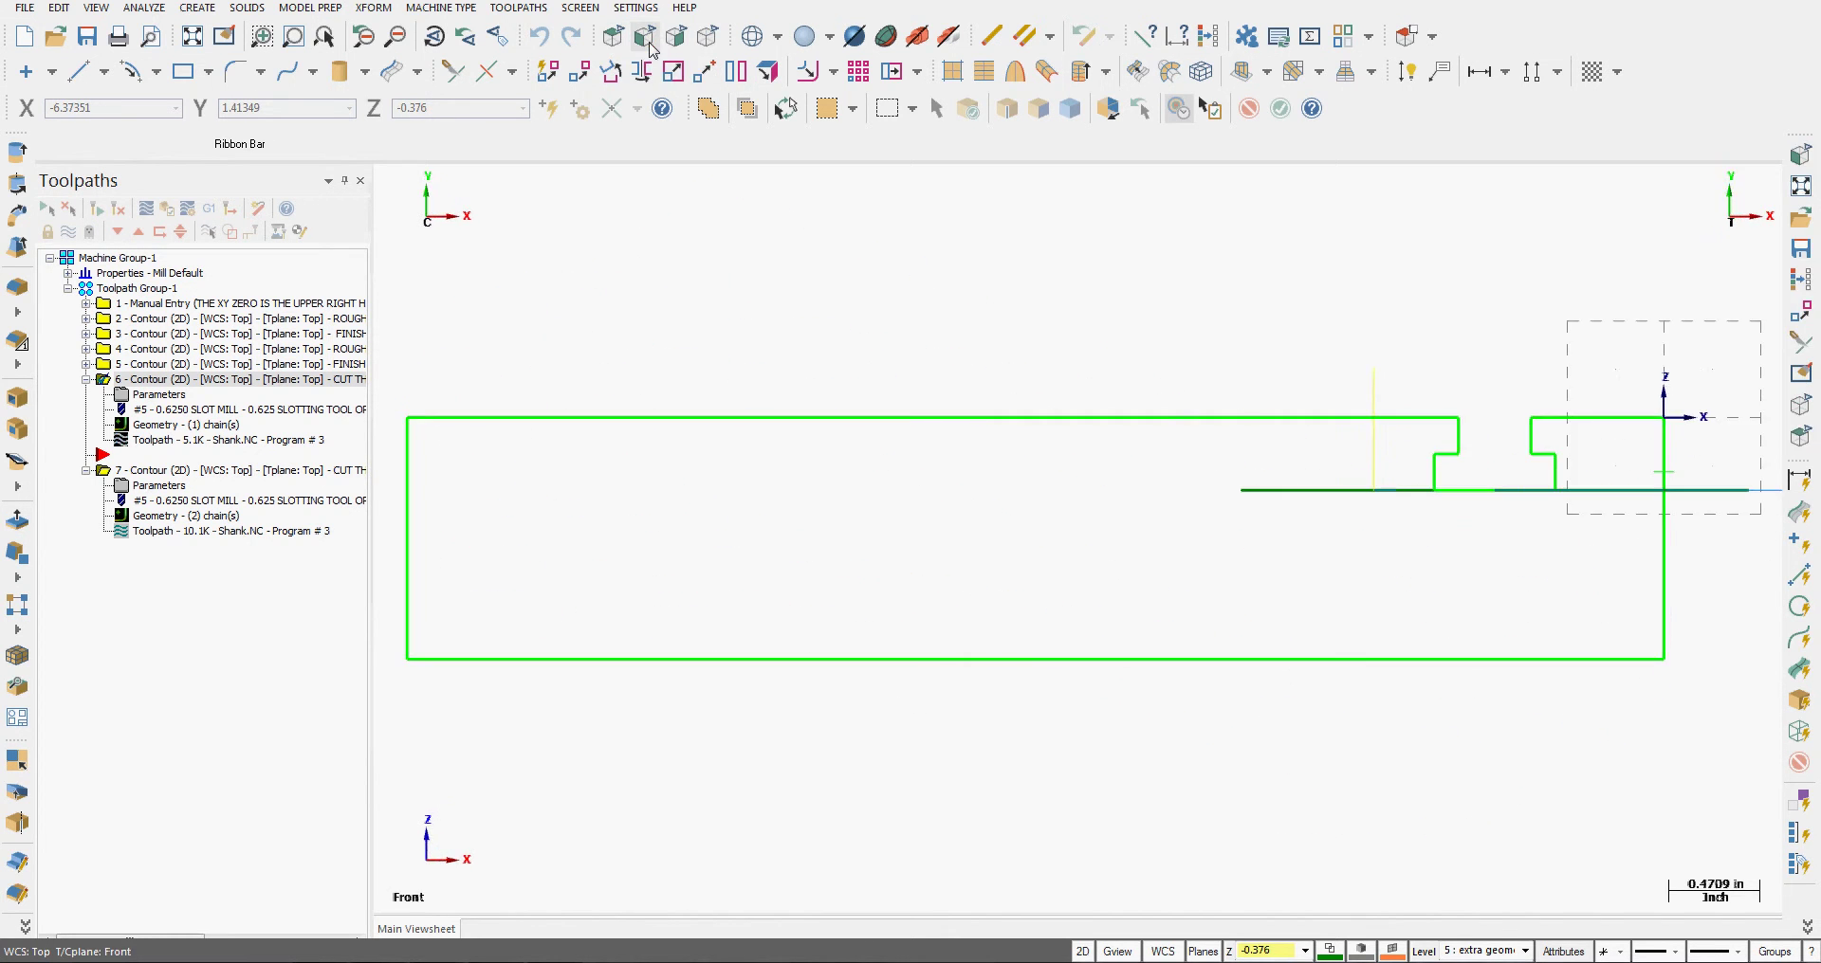
scroll(1329, 439, up, 2)
scroll(1347, 455, down, 3)
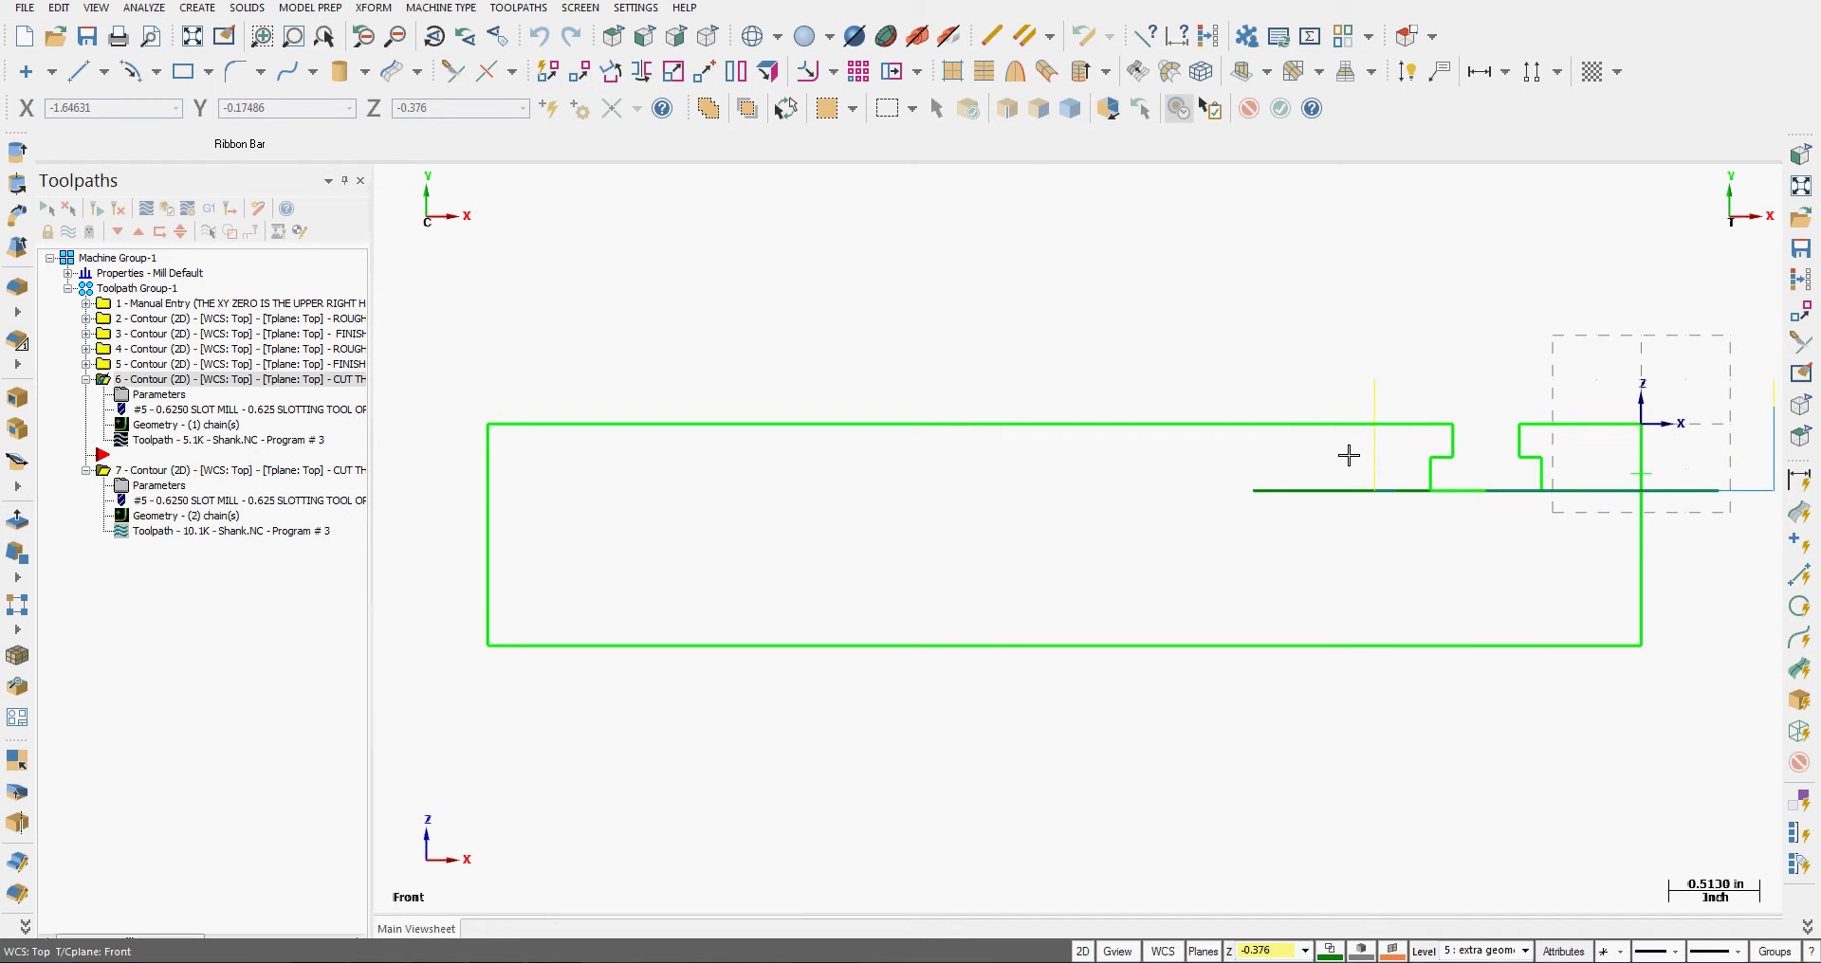
scroll(1347, 455, down, 2)
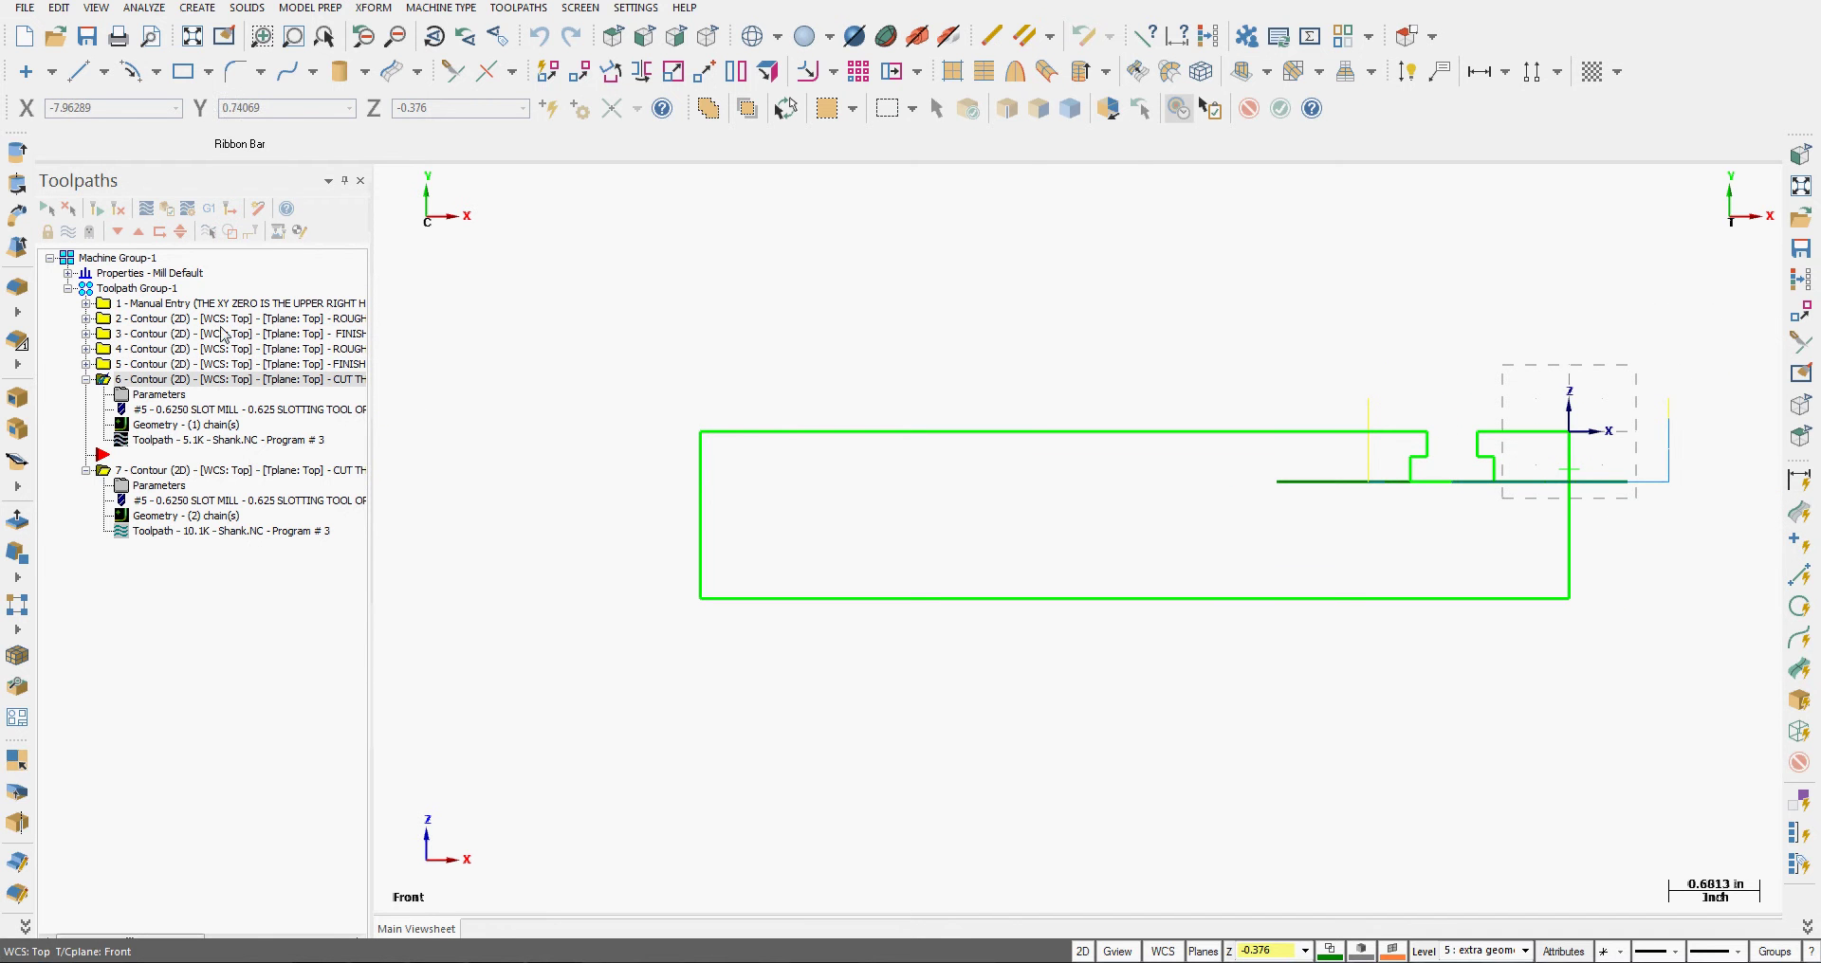
middle_drag(1166, 293, 894, 407)
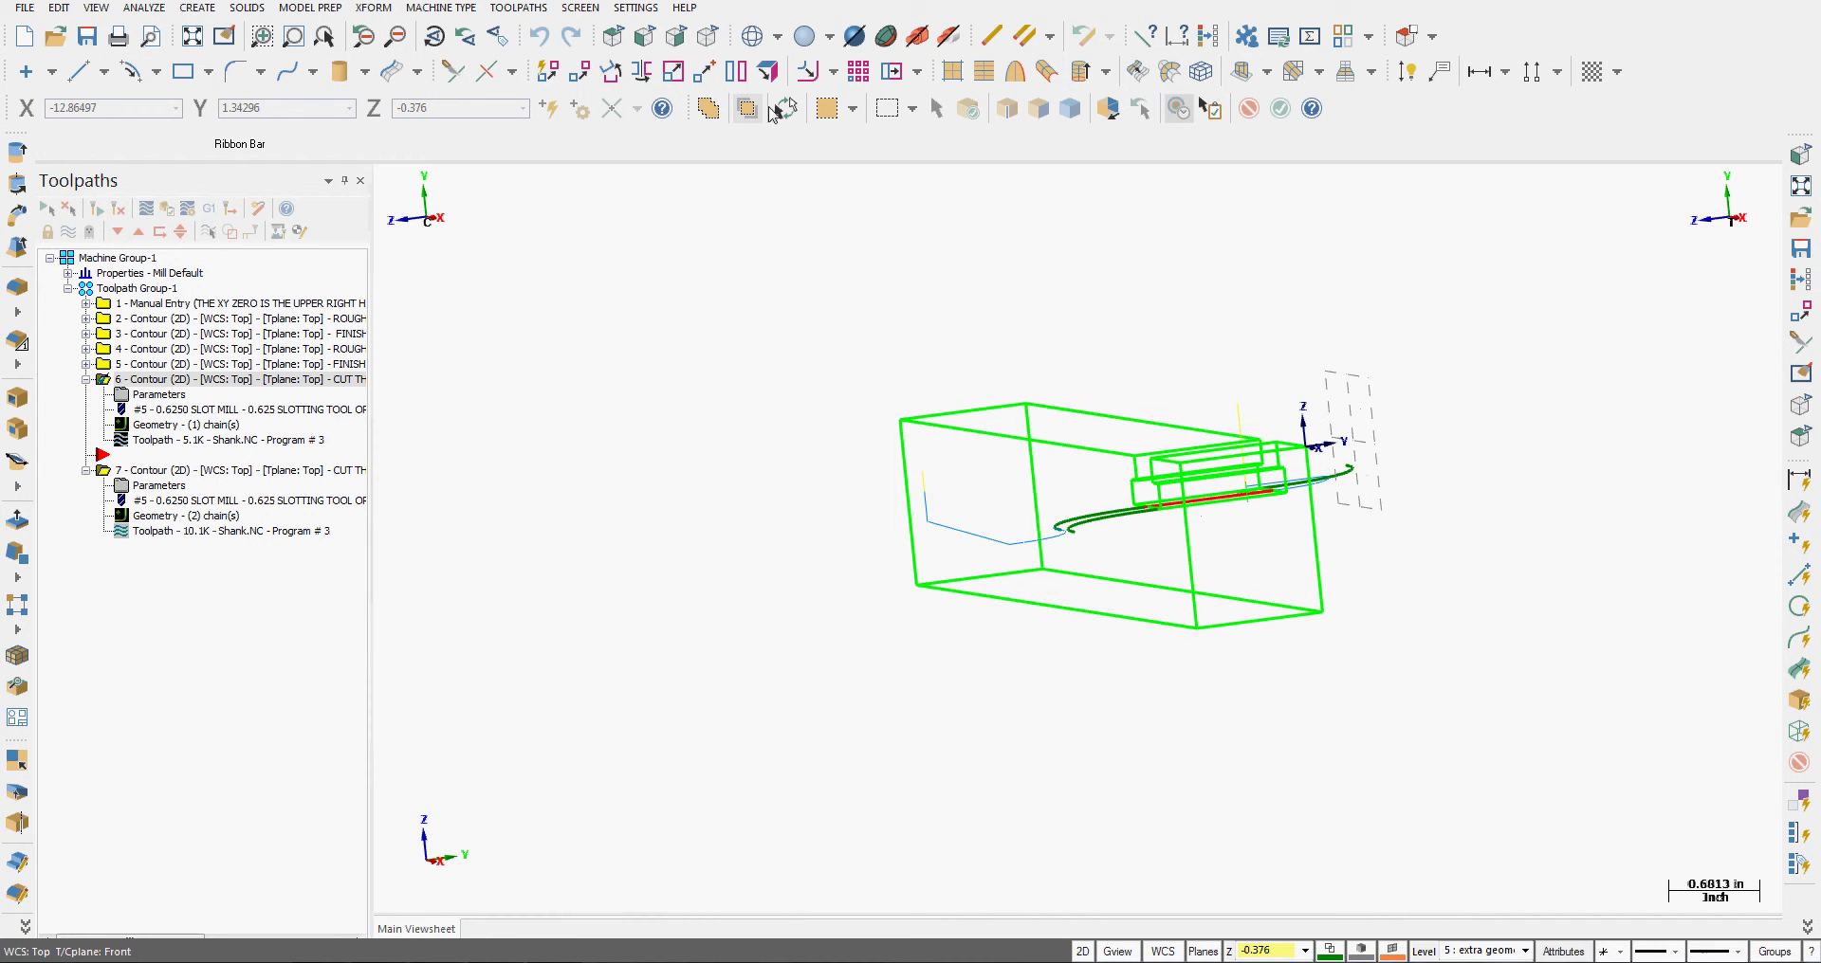
click(675, 36)
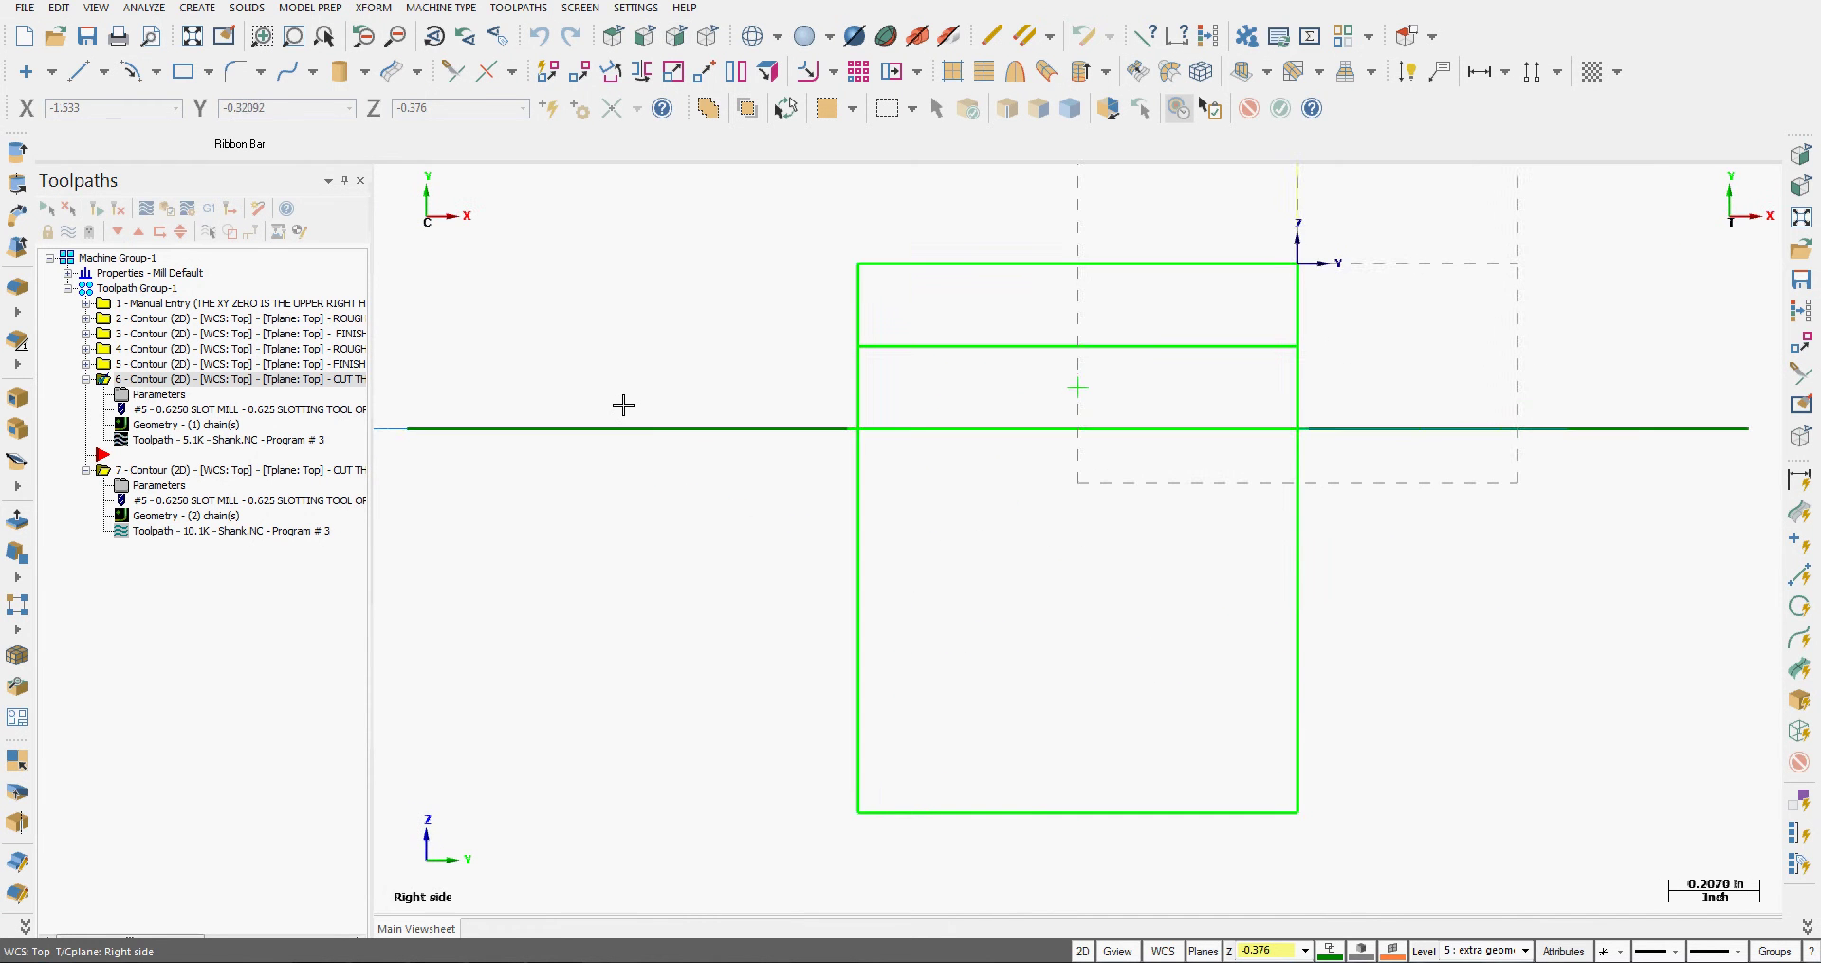
scroll(704, 475, up, 2)
scroll(705, 475, down, 5)
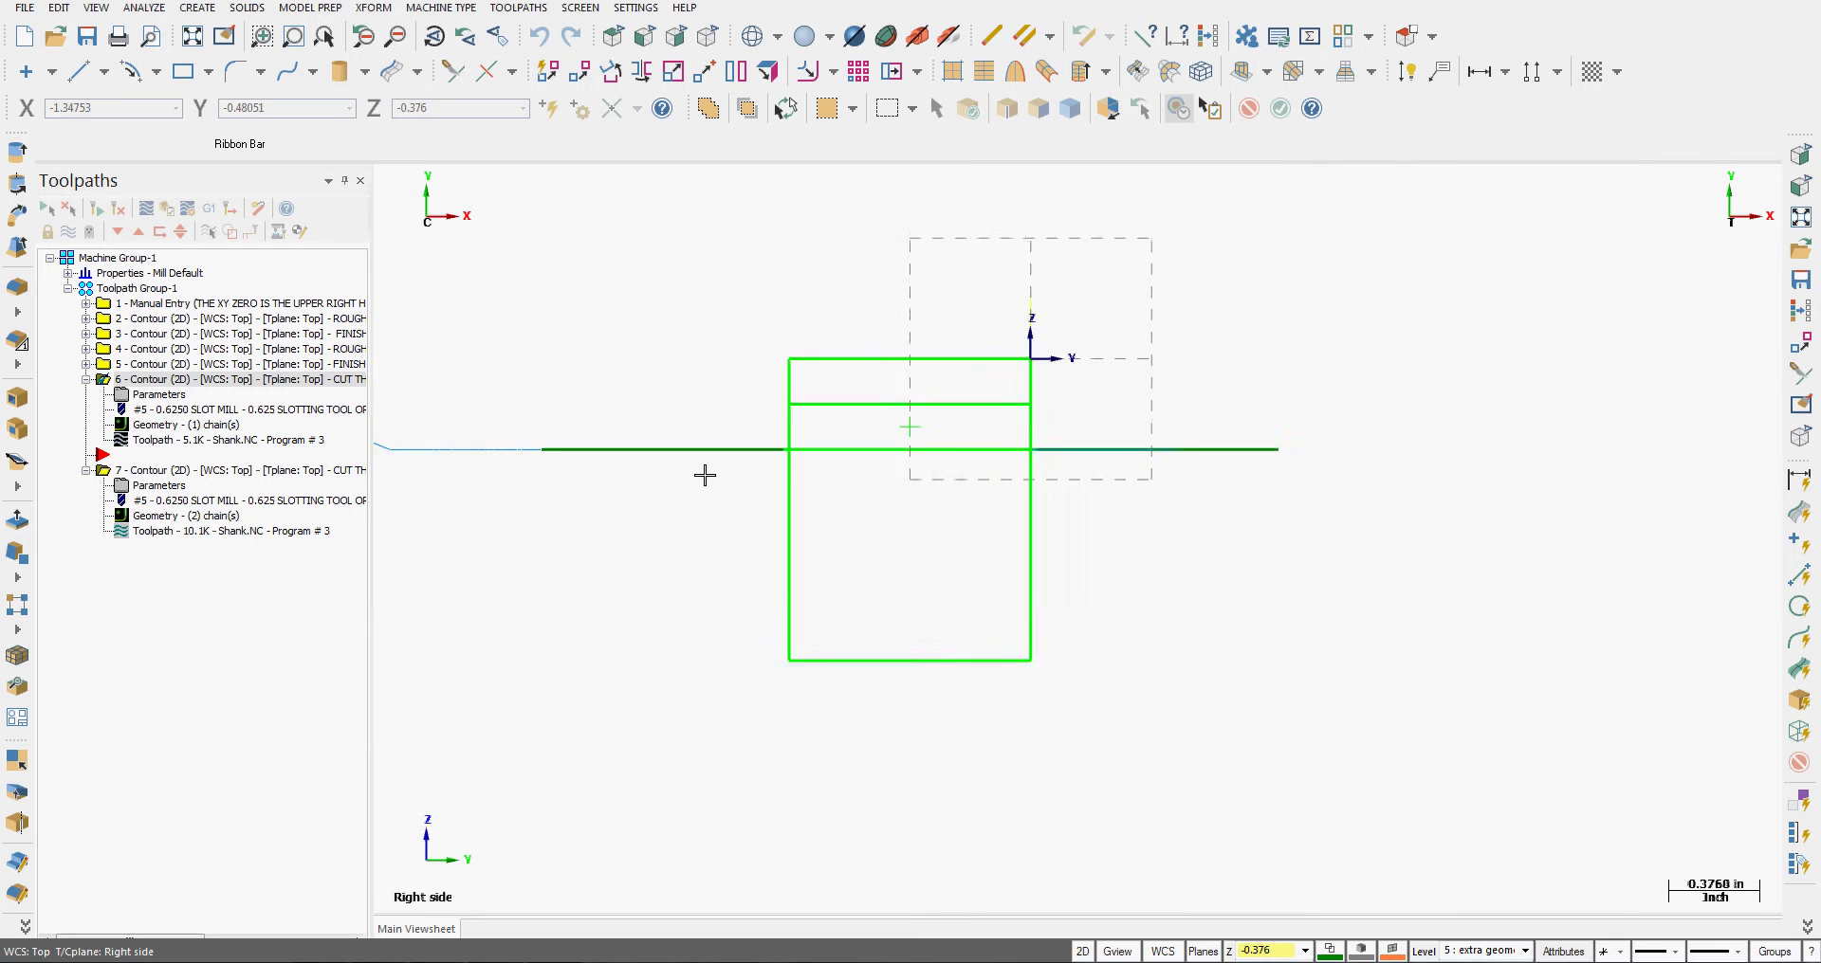
scroll(705, 475, down, 3)
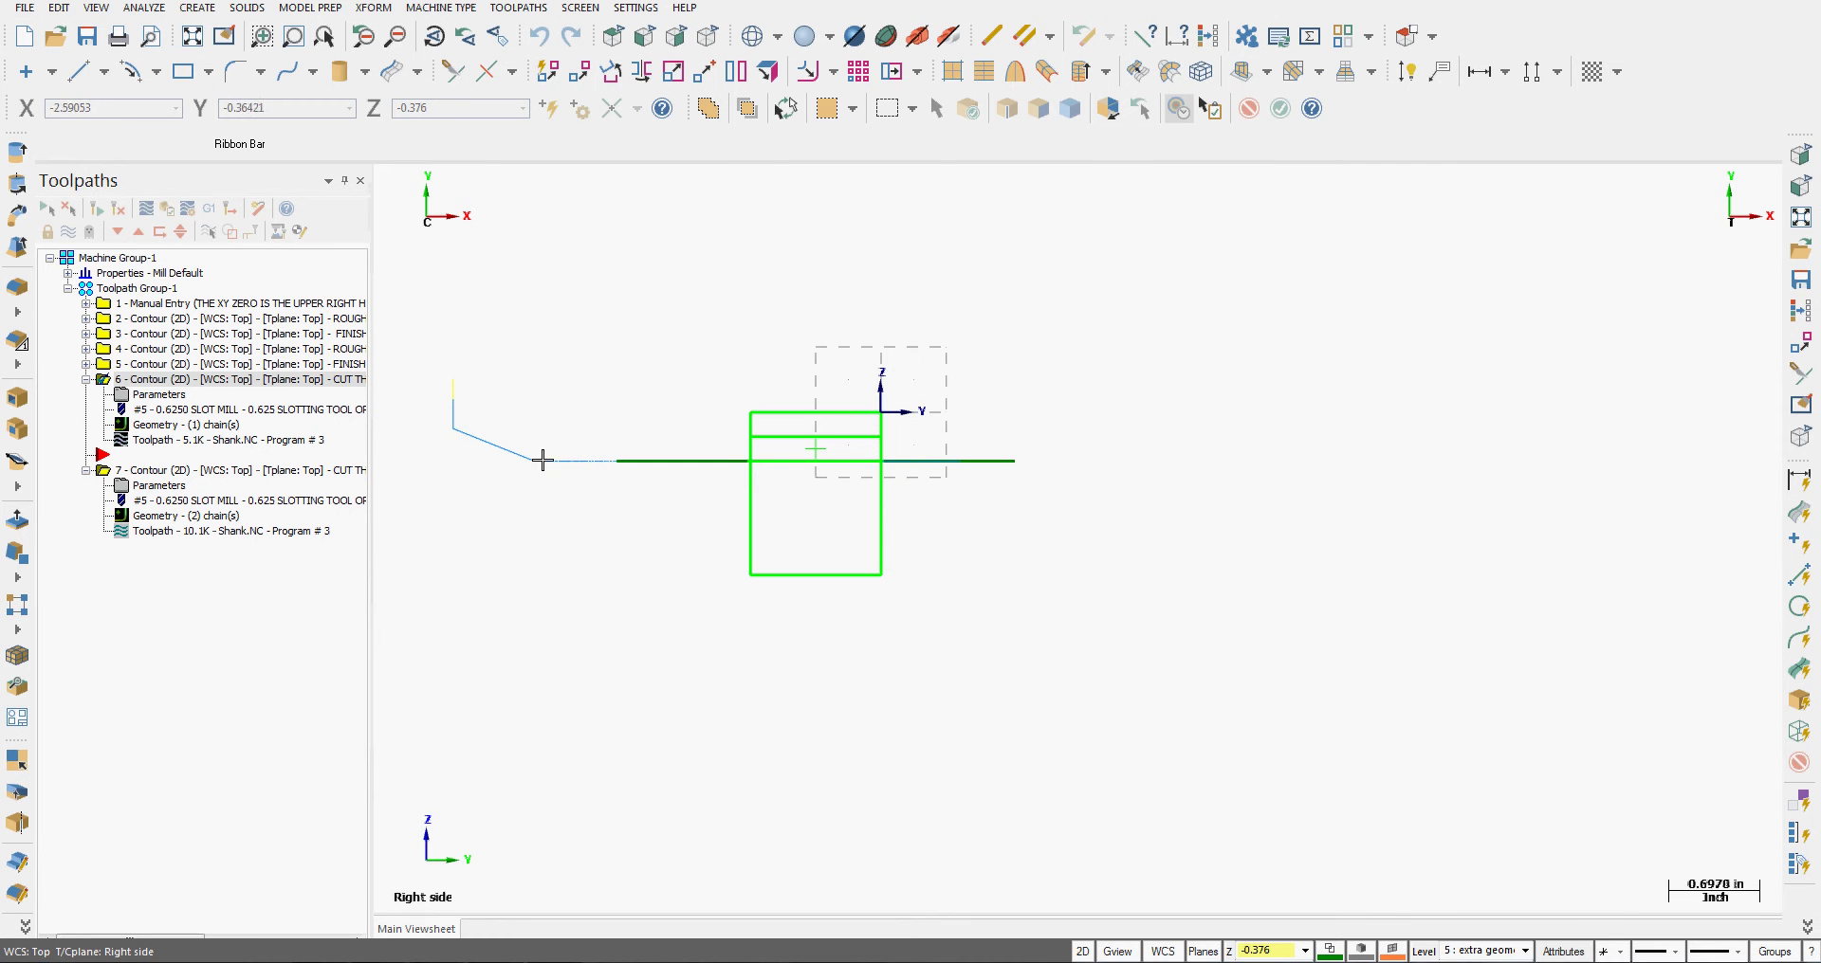
click(707, 36)
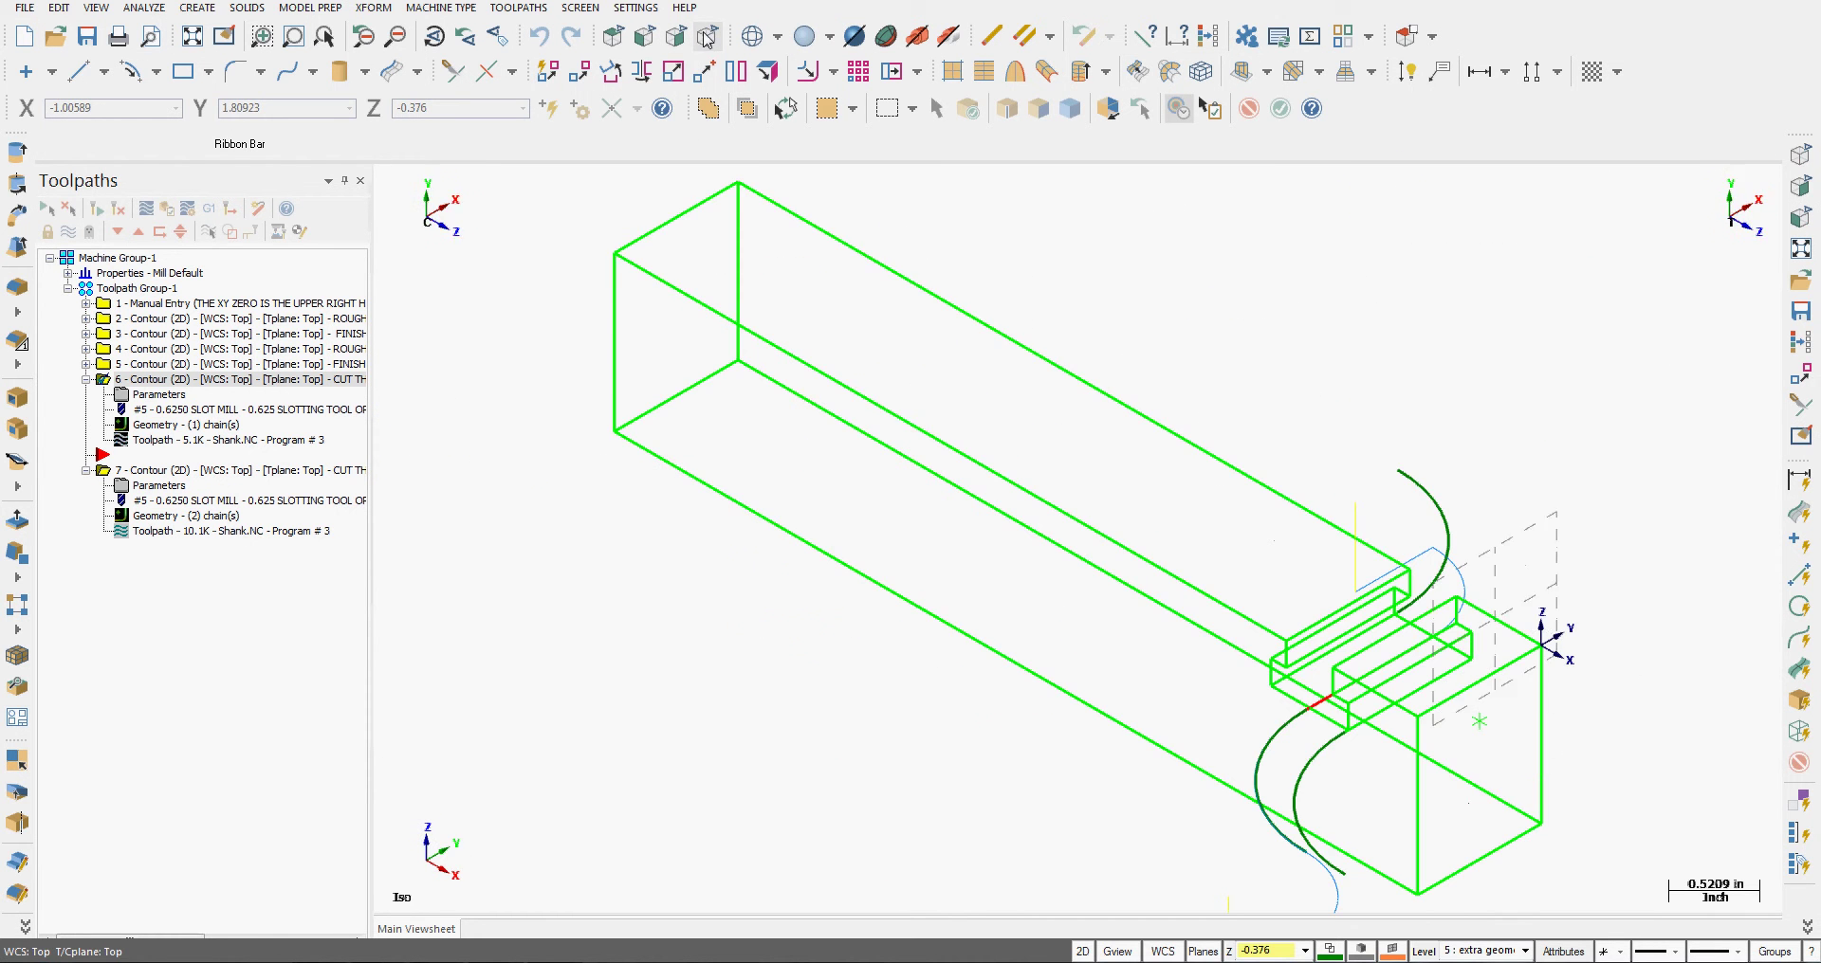
Uncheck Entry in operation 6's Lead In/Out settings and regenerate its toolpath
click(205, 42)
click(149, 401)
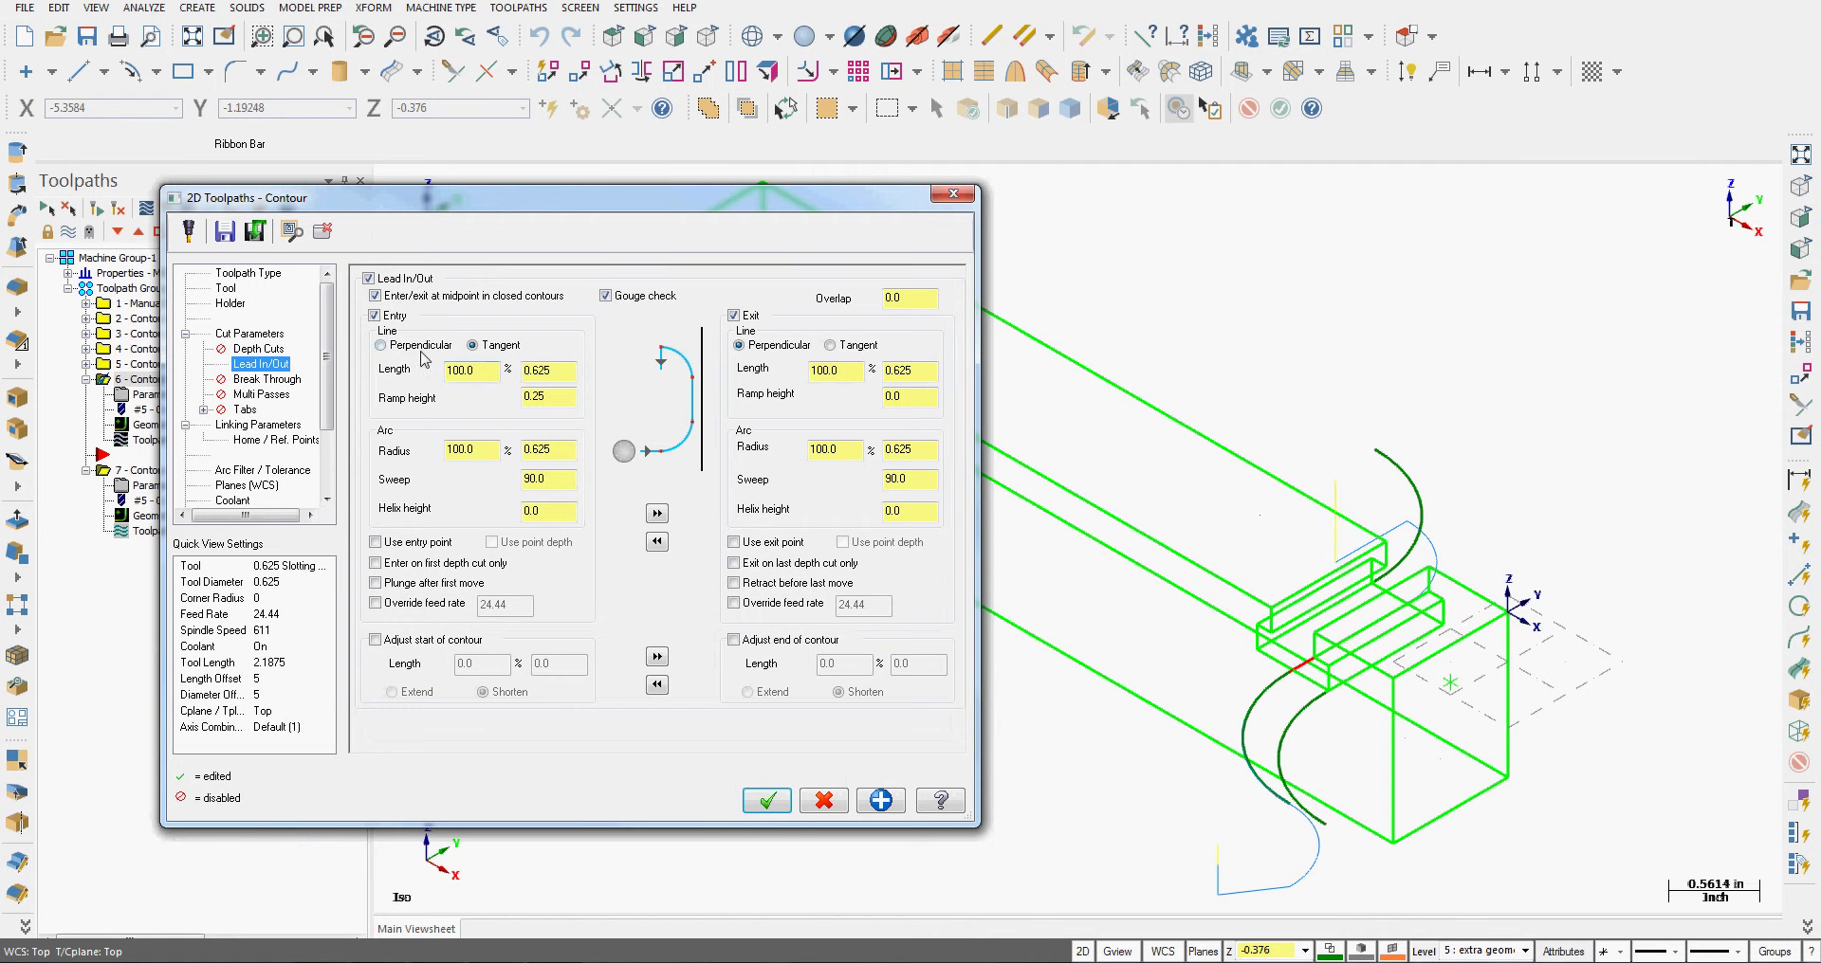
click(374, 316)
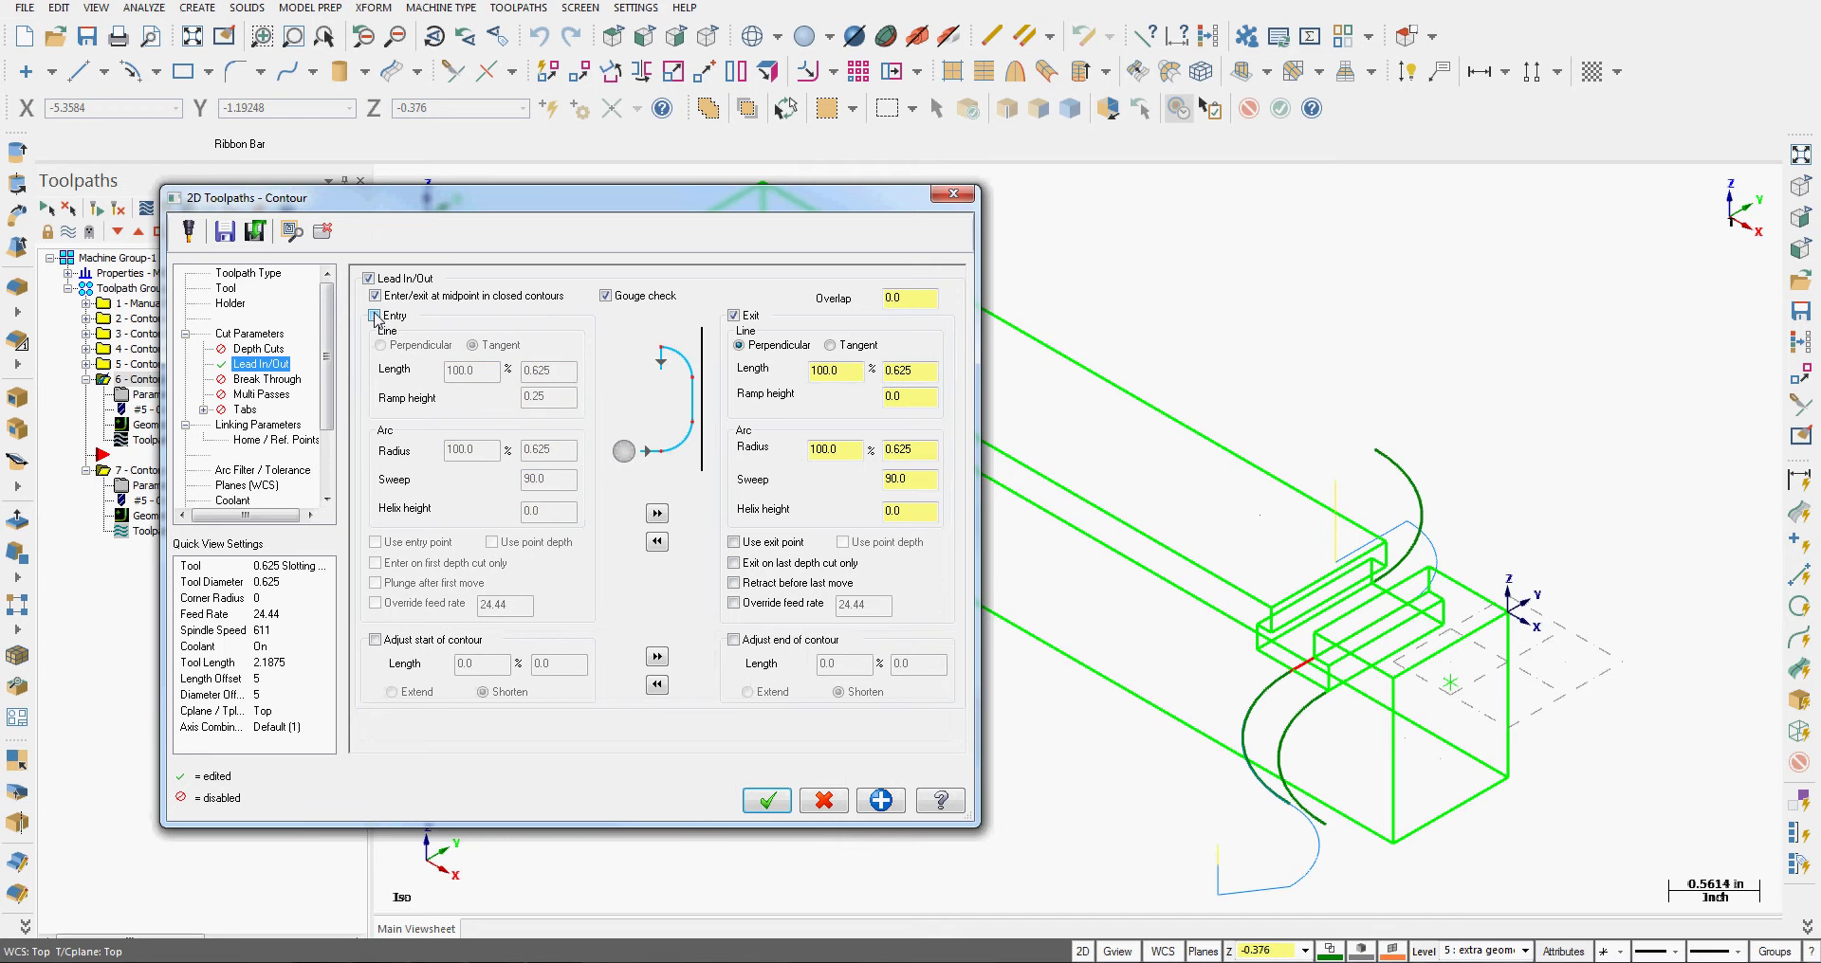
click(776, 804)
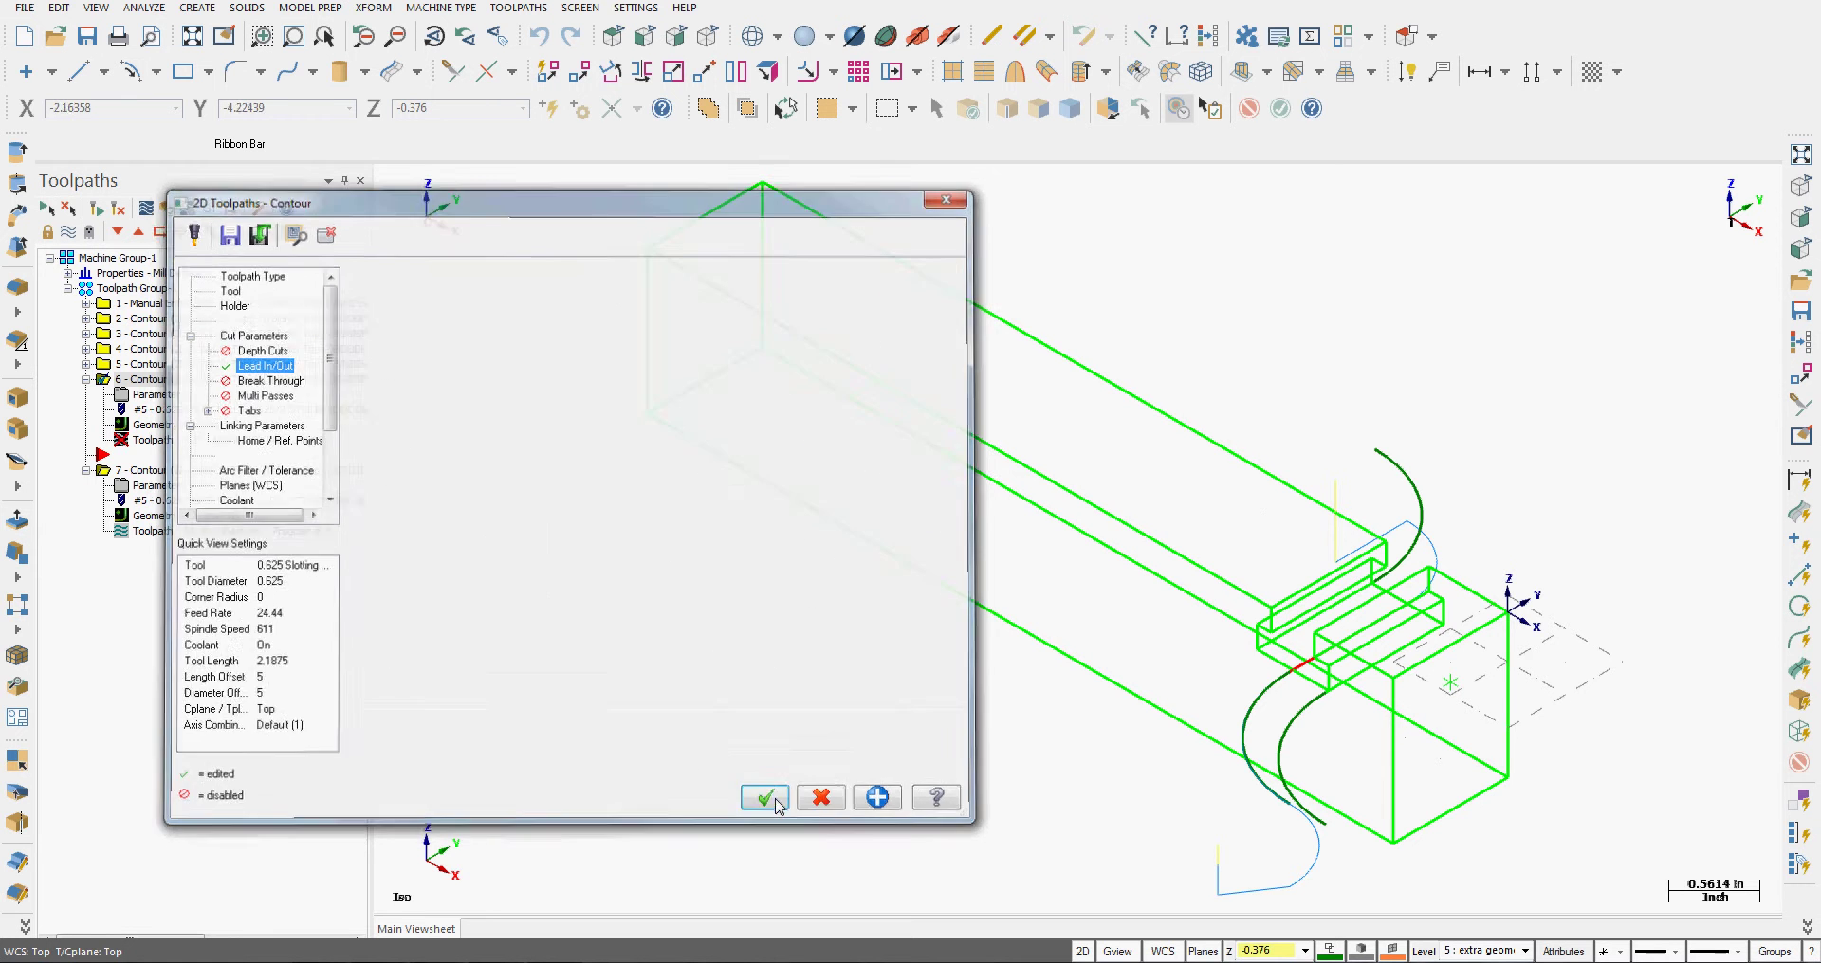
click(117, 209)
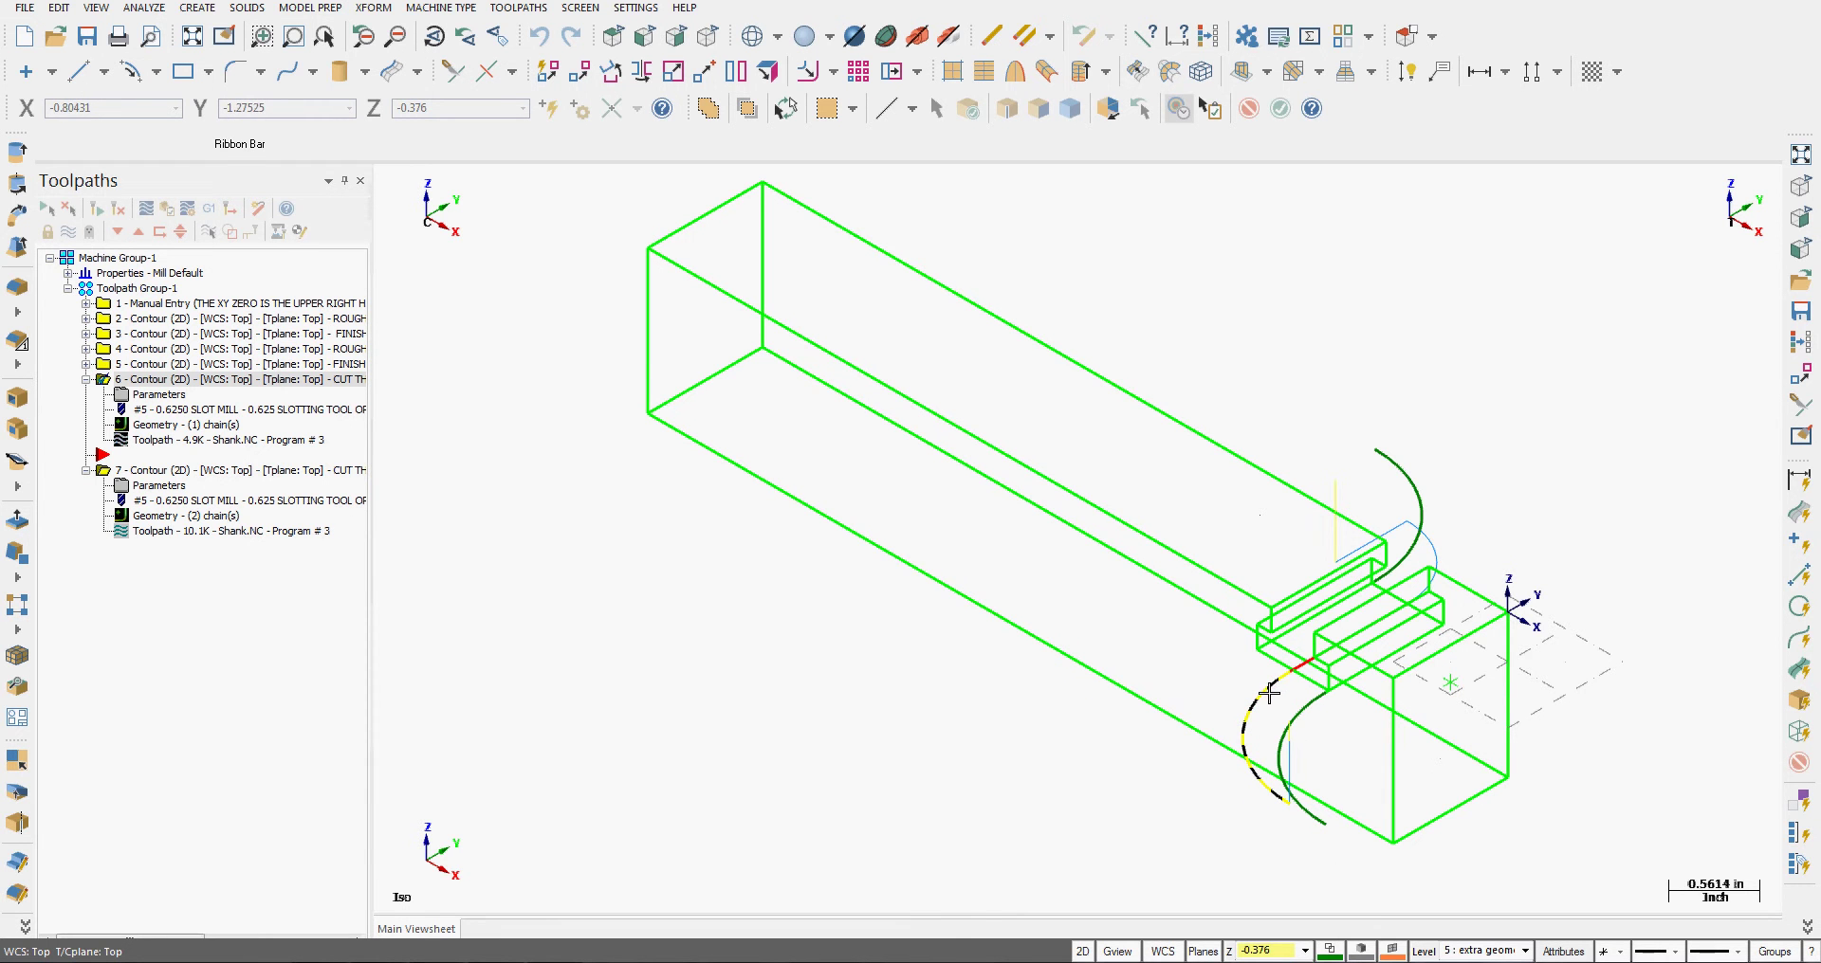
Set operation 6's exit line length to 50% and regenerate the toolpath
click(160, 395)
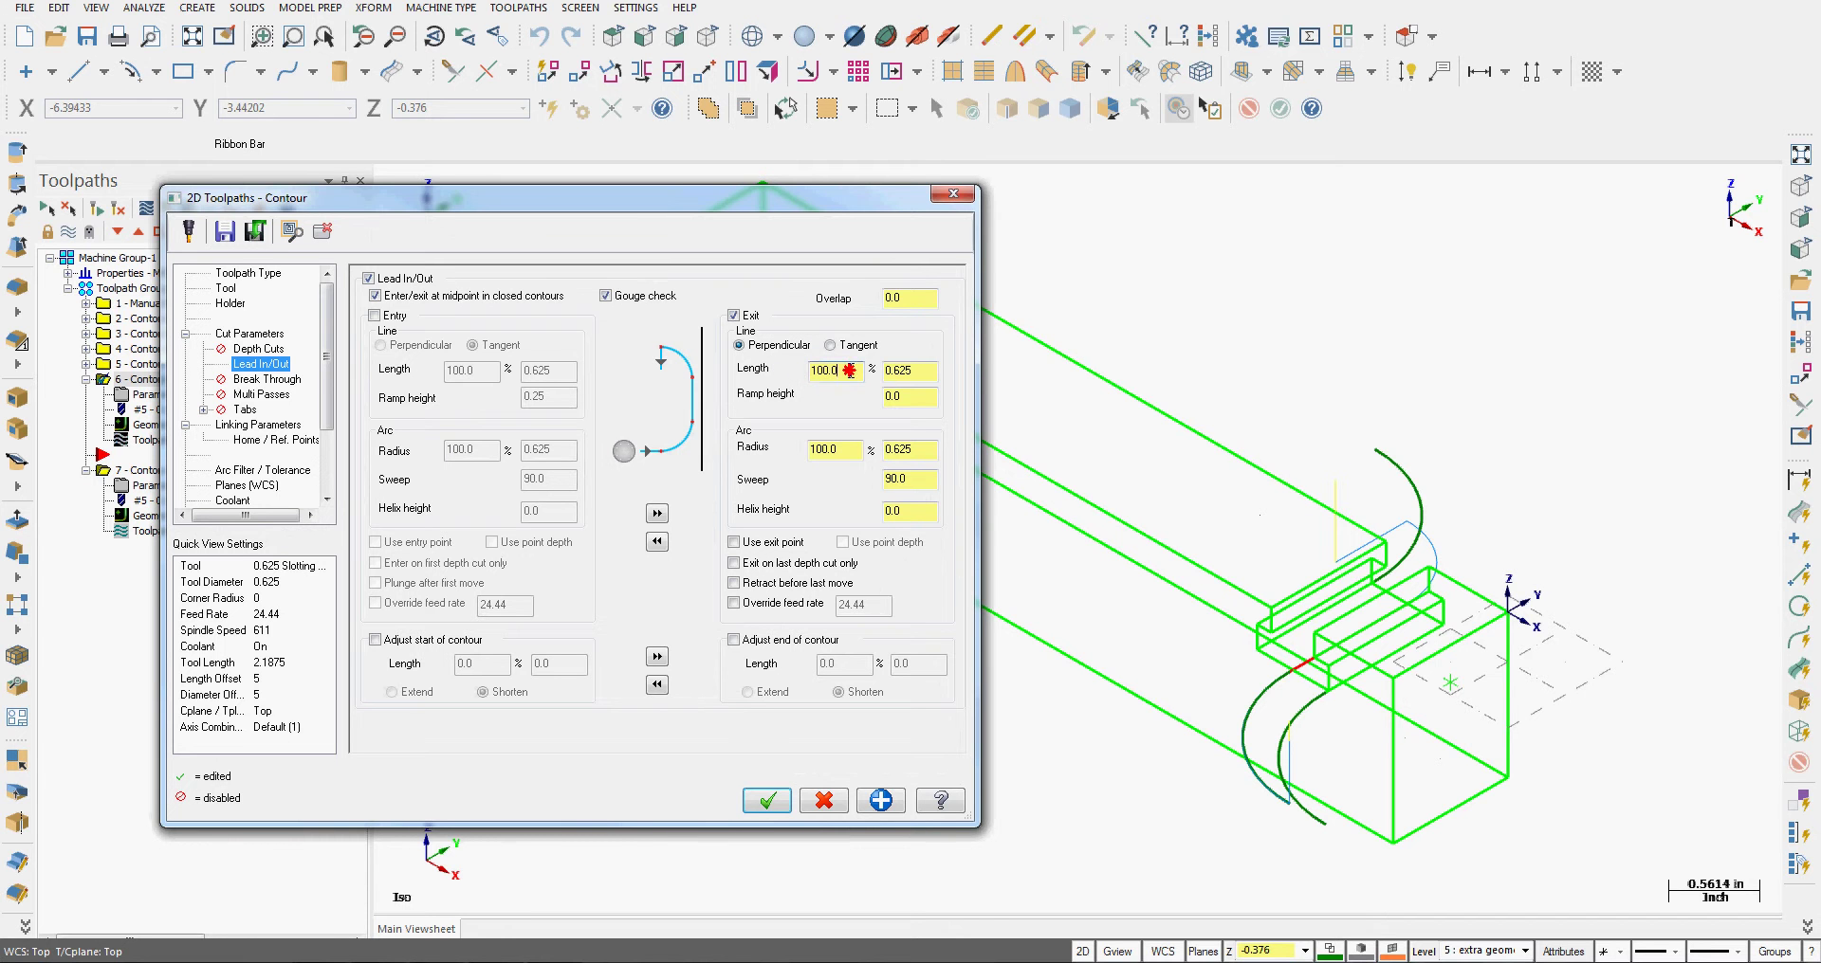
drag(847, 370, 802, 372)
text(50)
key(Return)
click(768, 801)
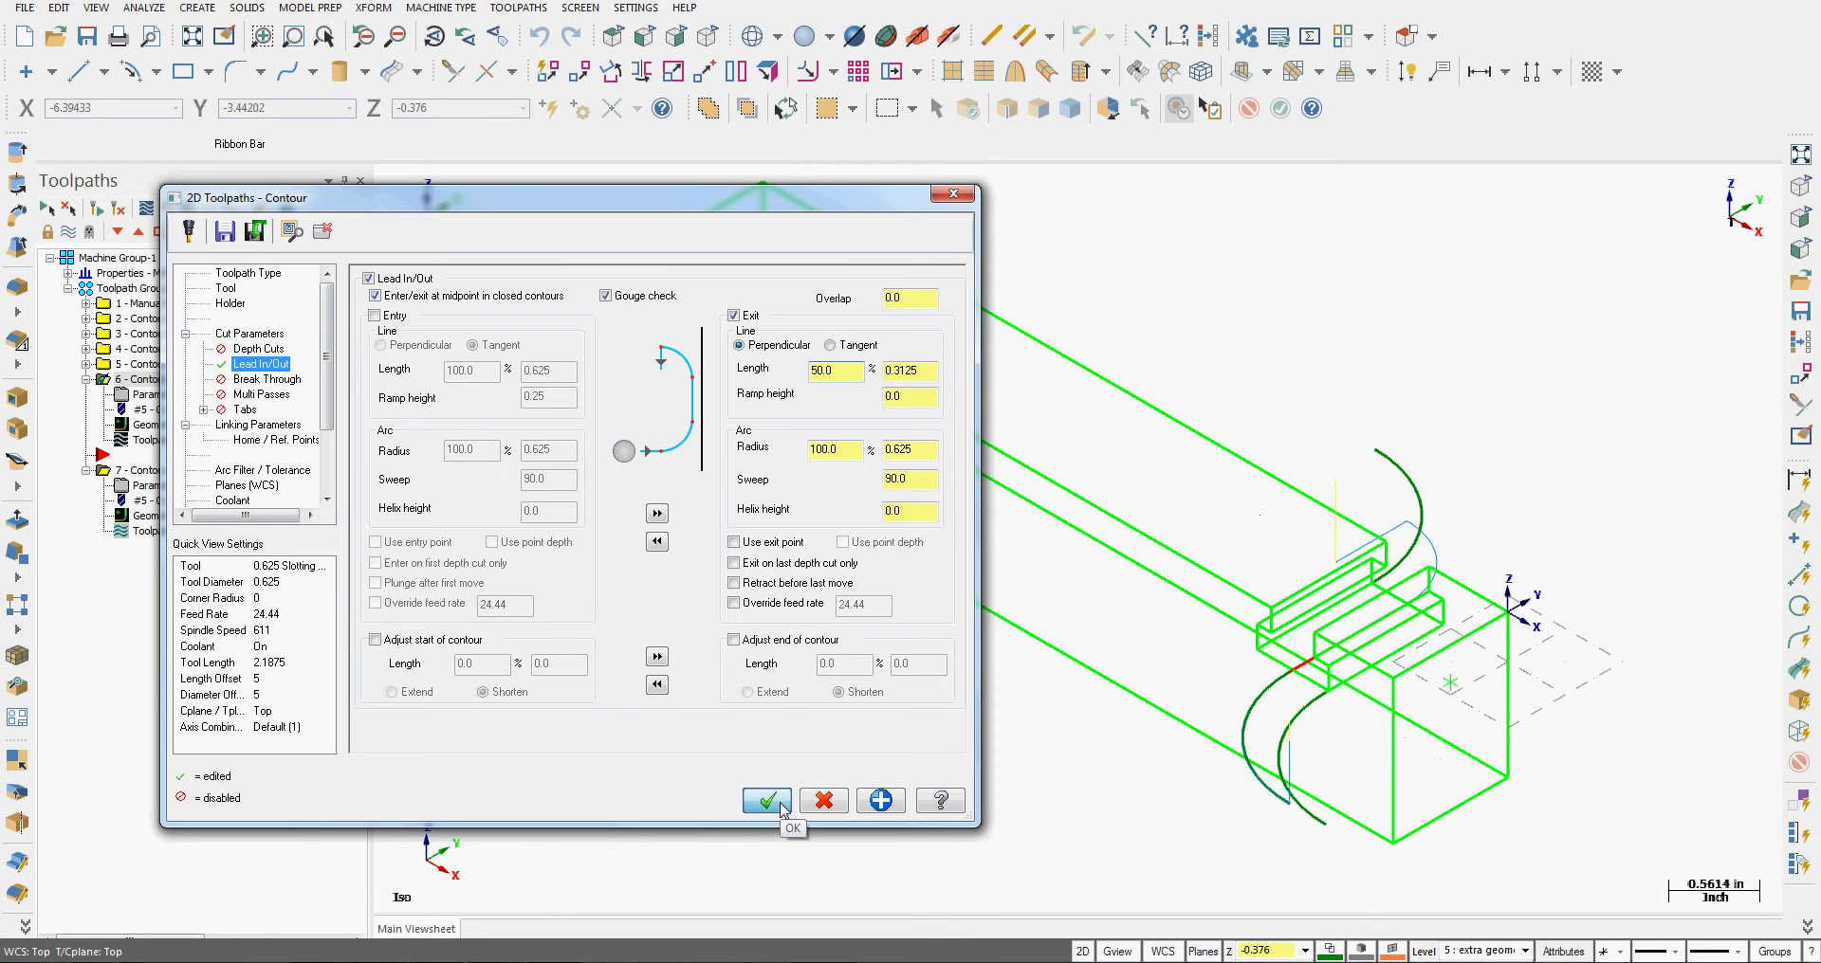
click(119, 211)
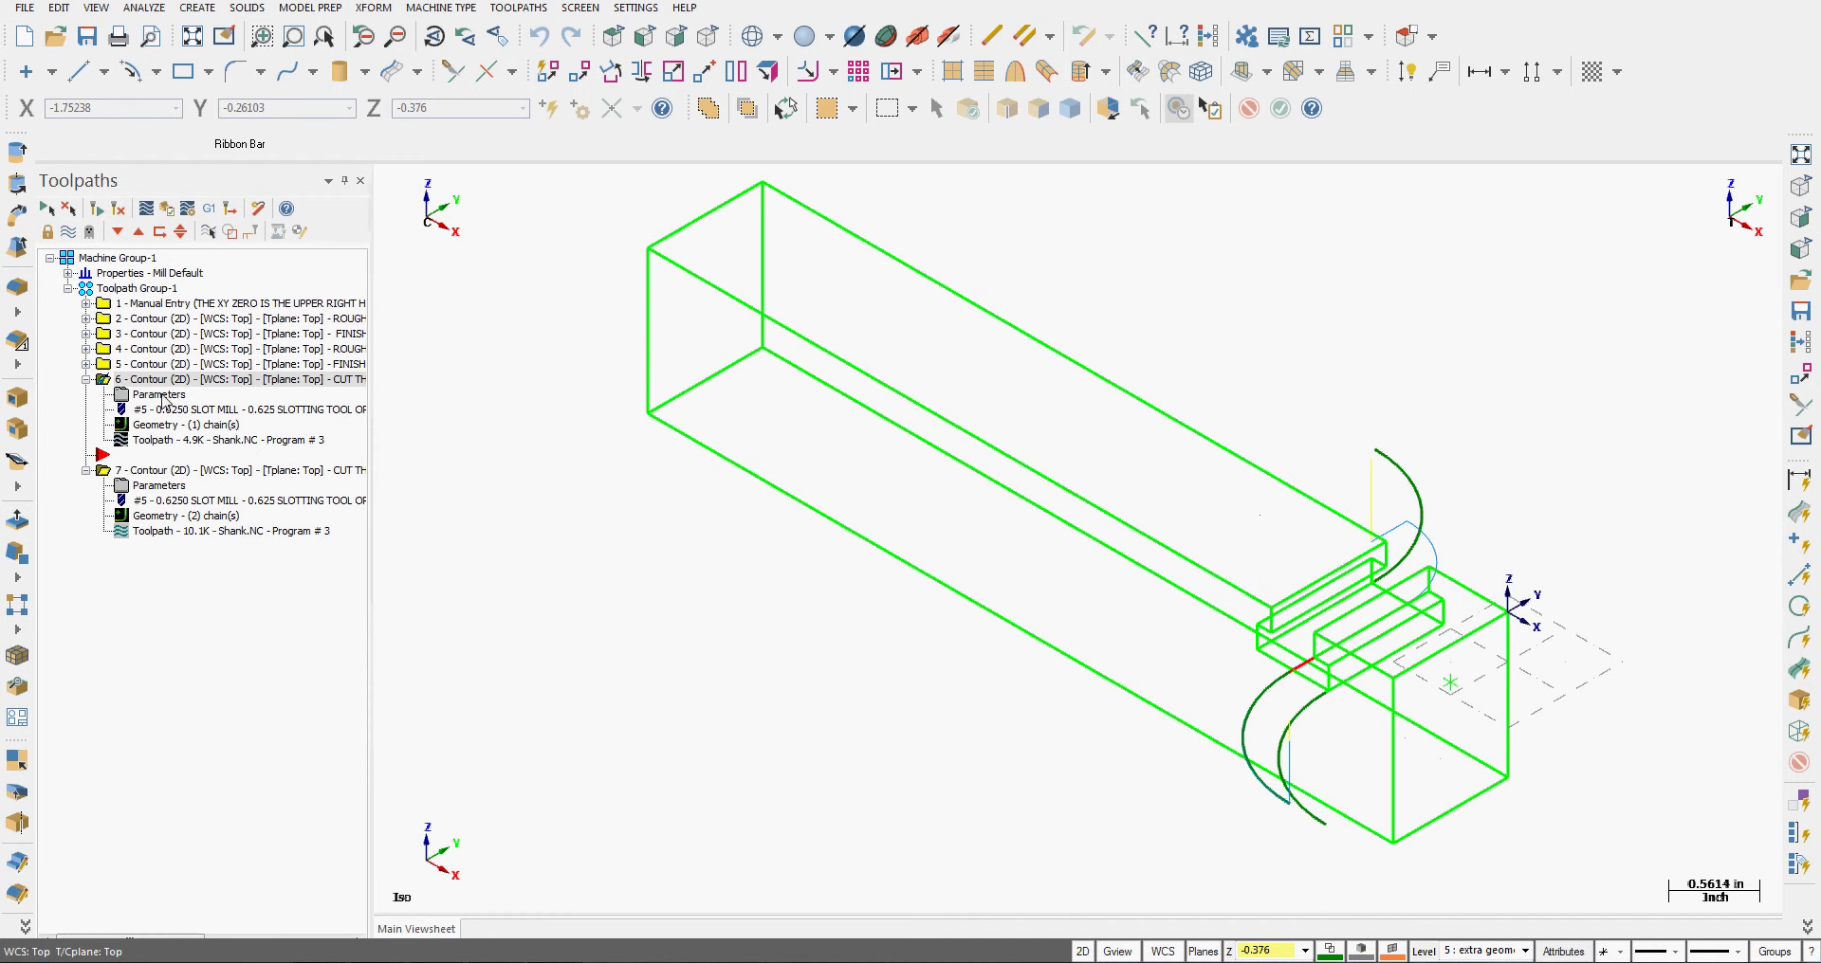
Make operation 6's exit lead line tangent and regenerate the toolpath
click(160, 396)
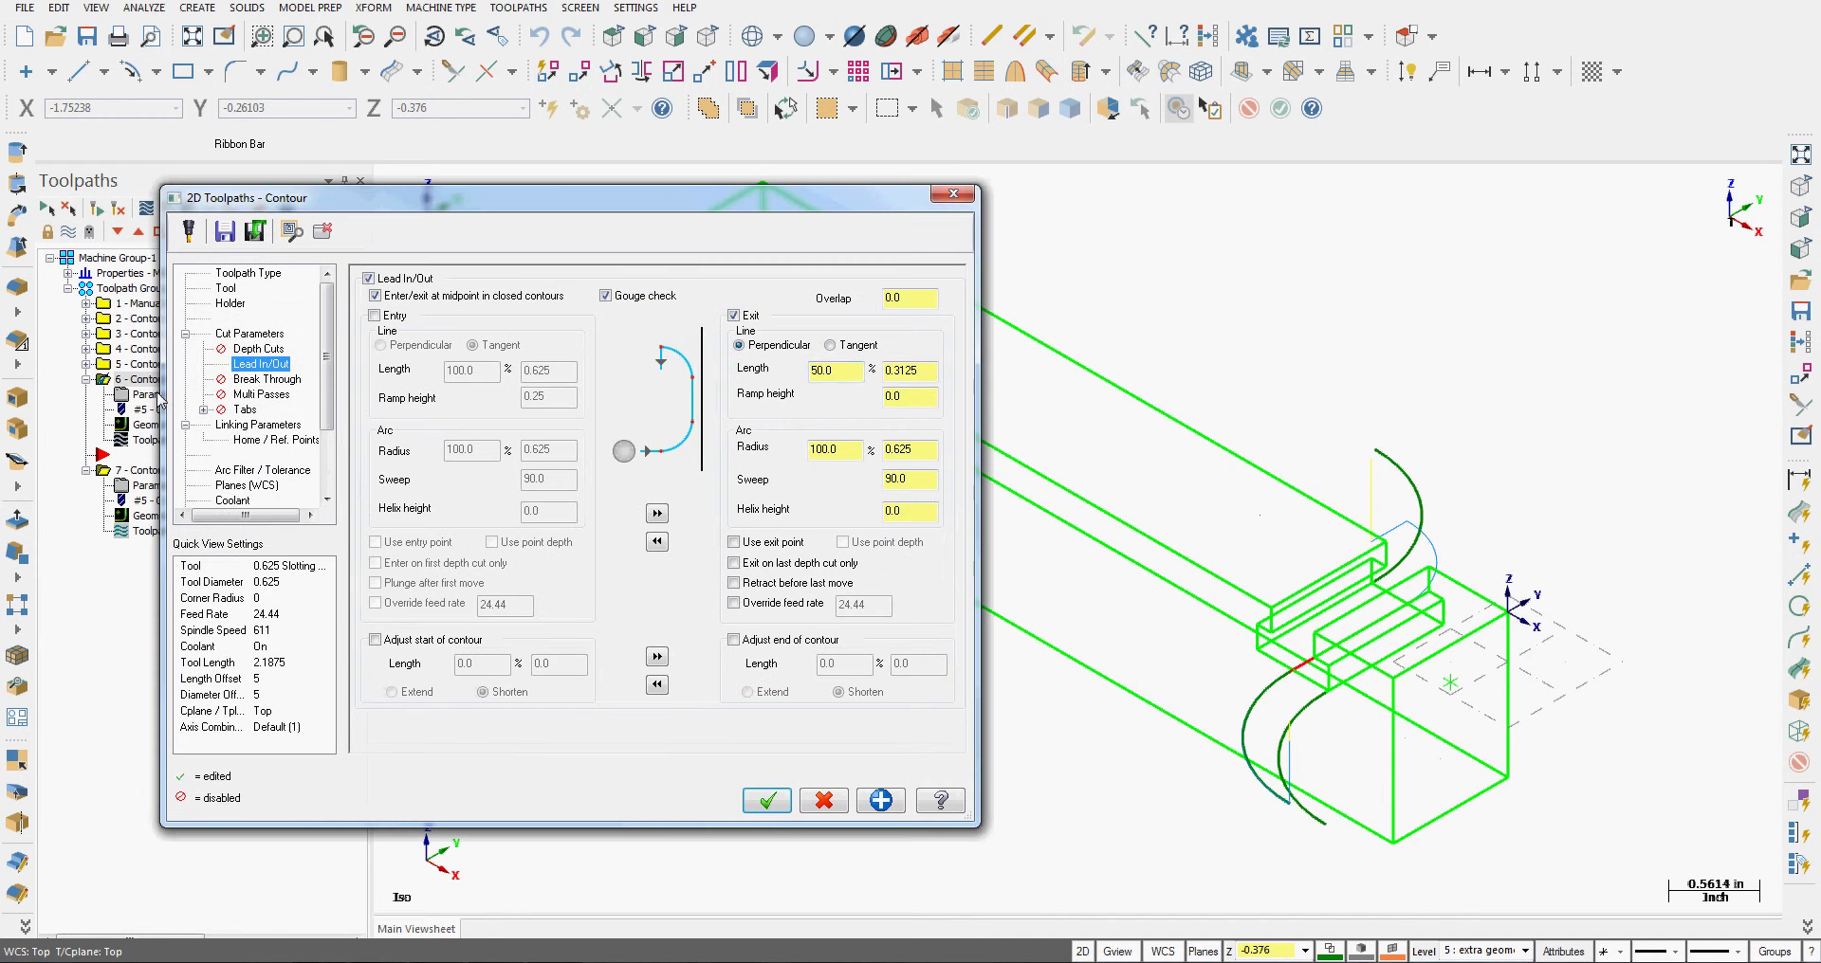
click(830, 348)
click(767, 801)
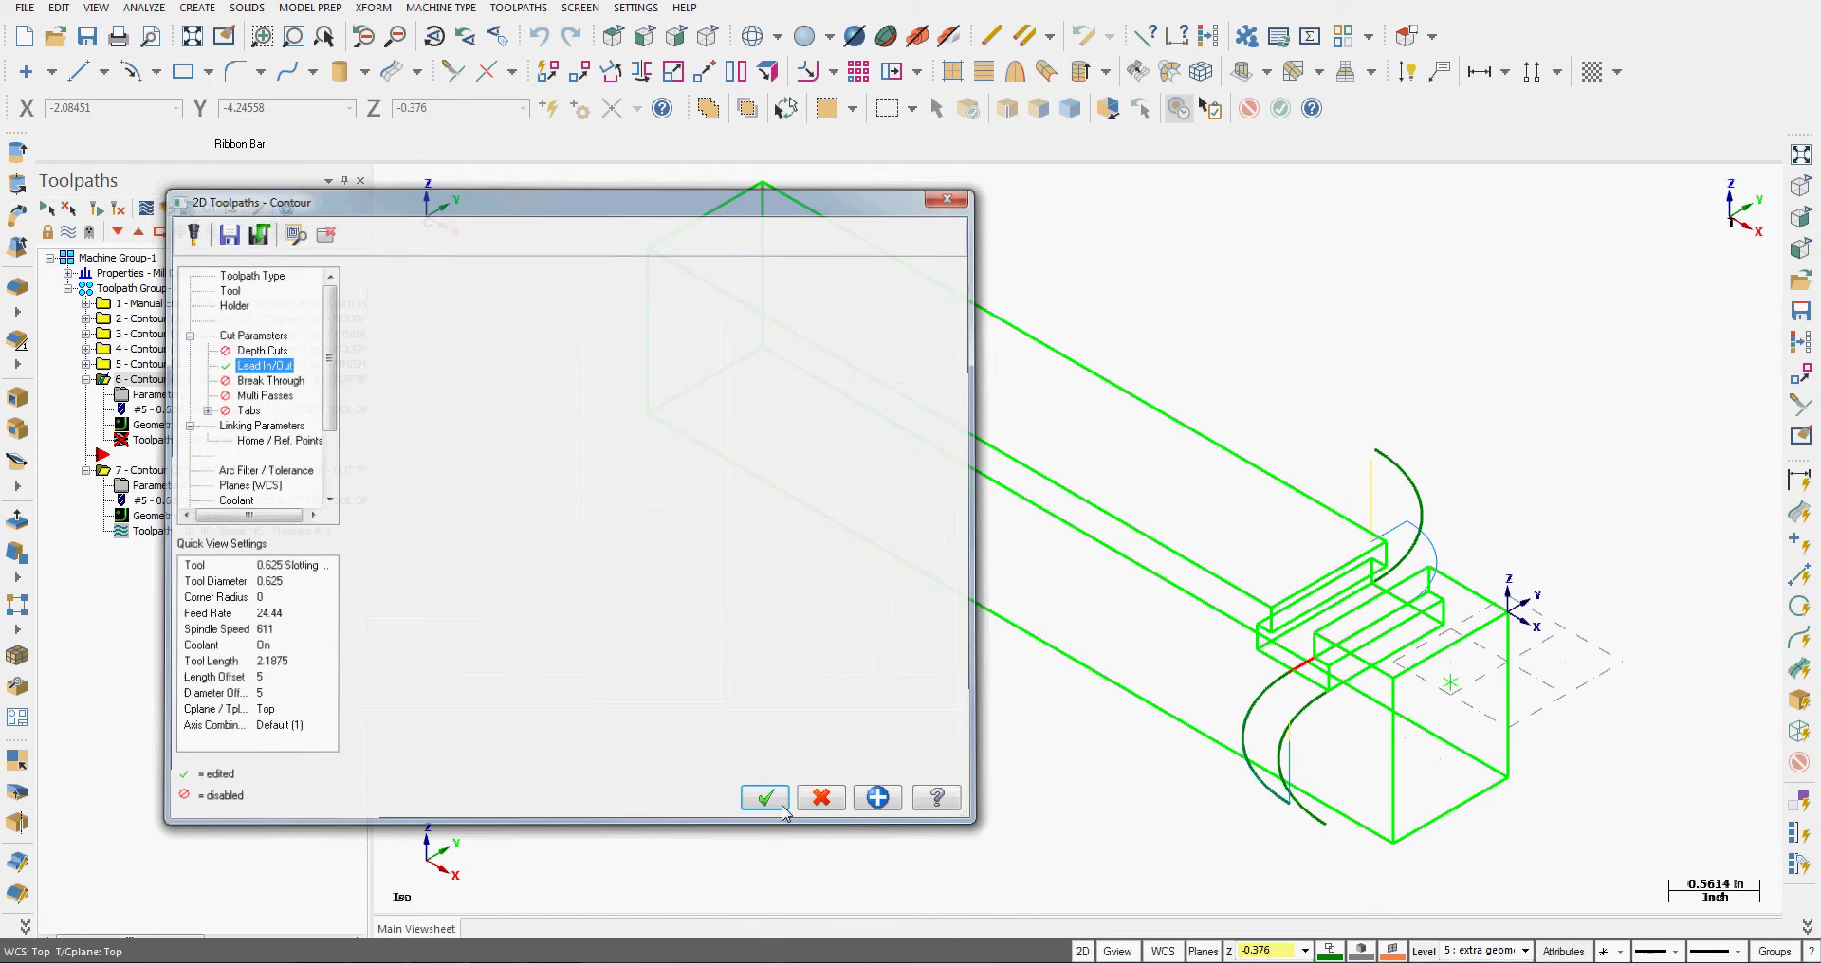
click(117, 208)
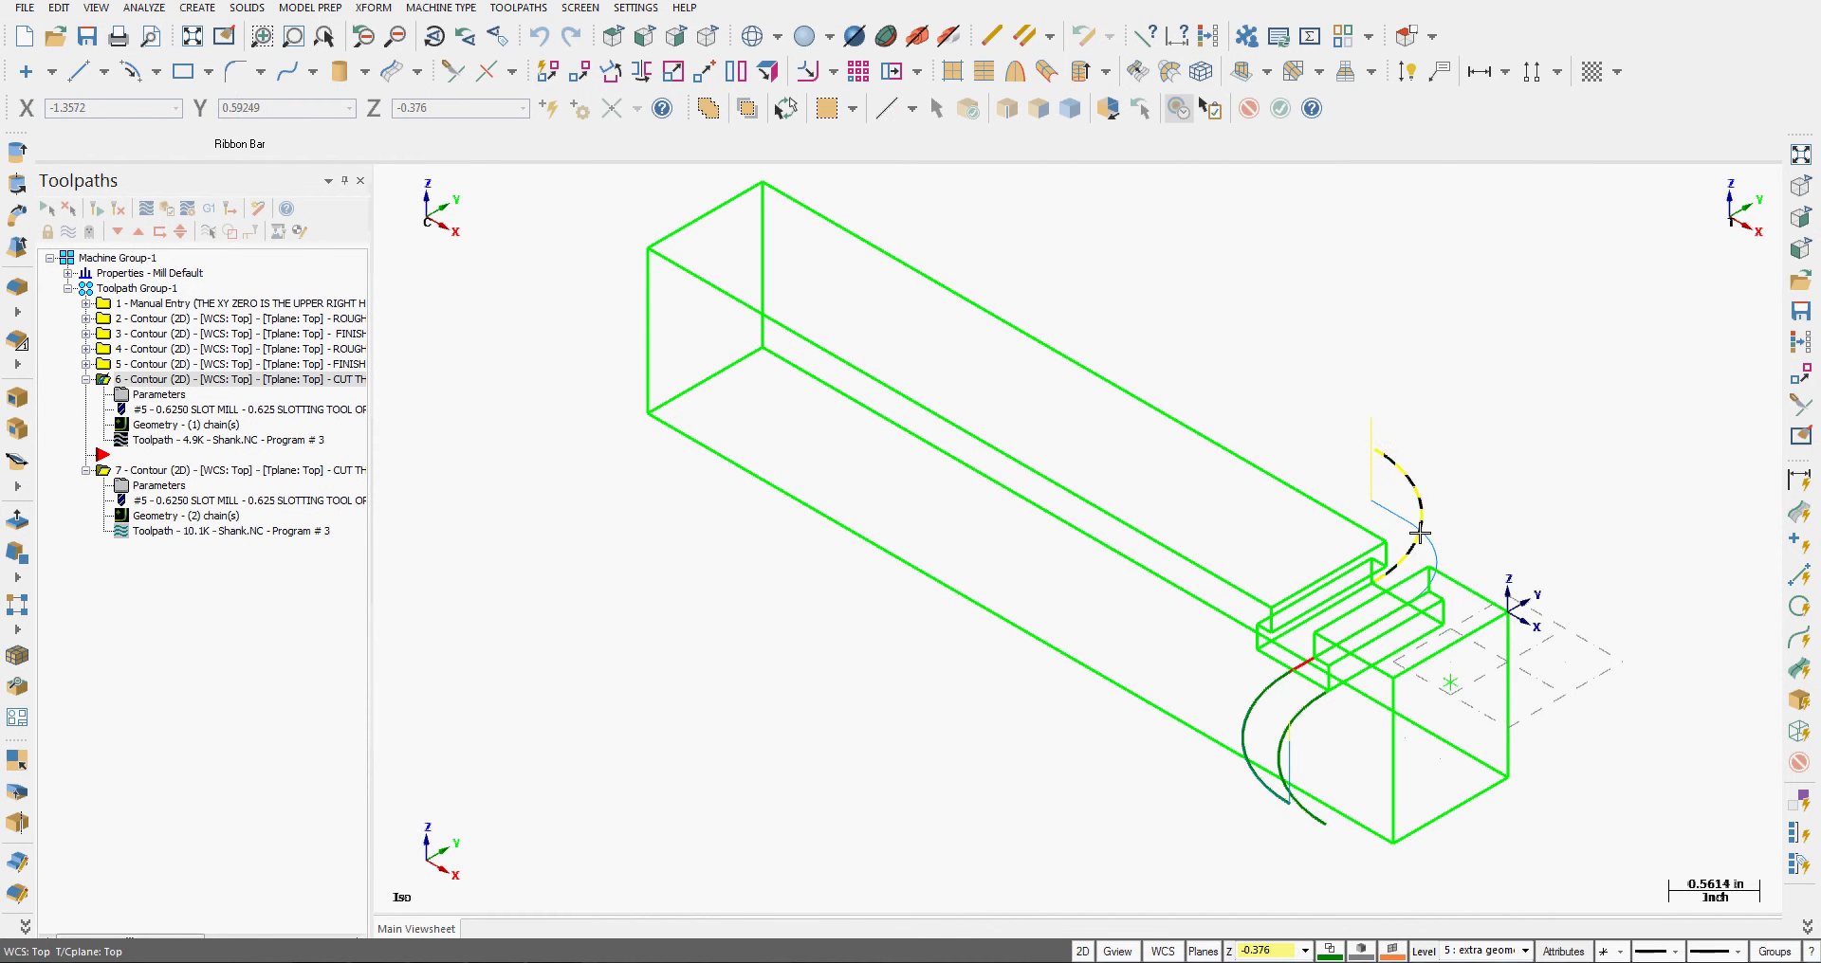
Set operation 6's exit line length to 0 so it exits on the 0.625 arc, then regenerate
click(167, 396)
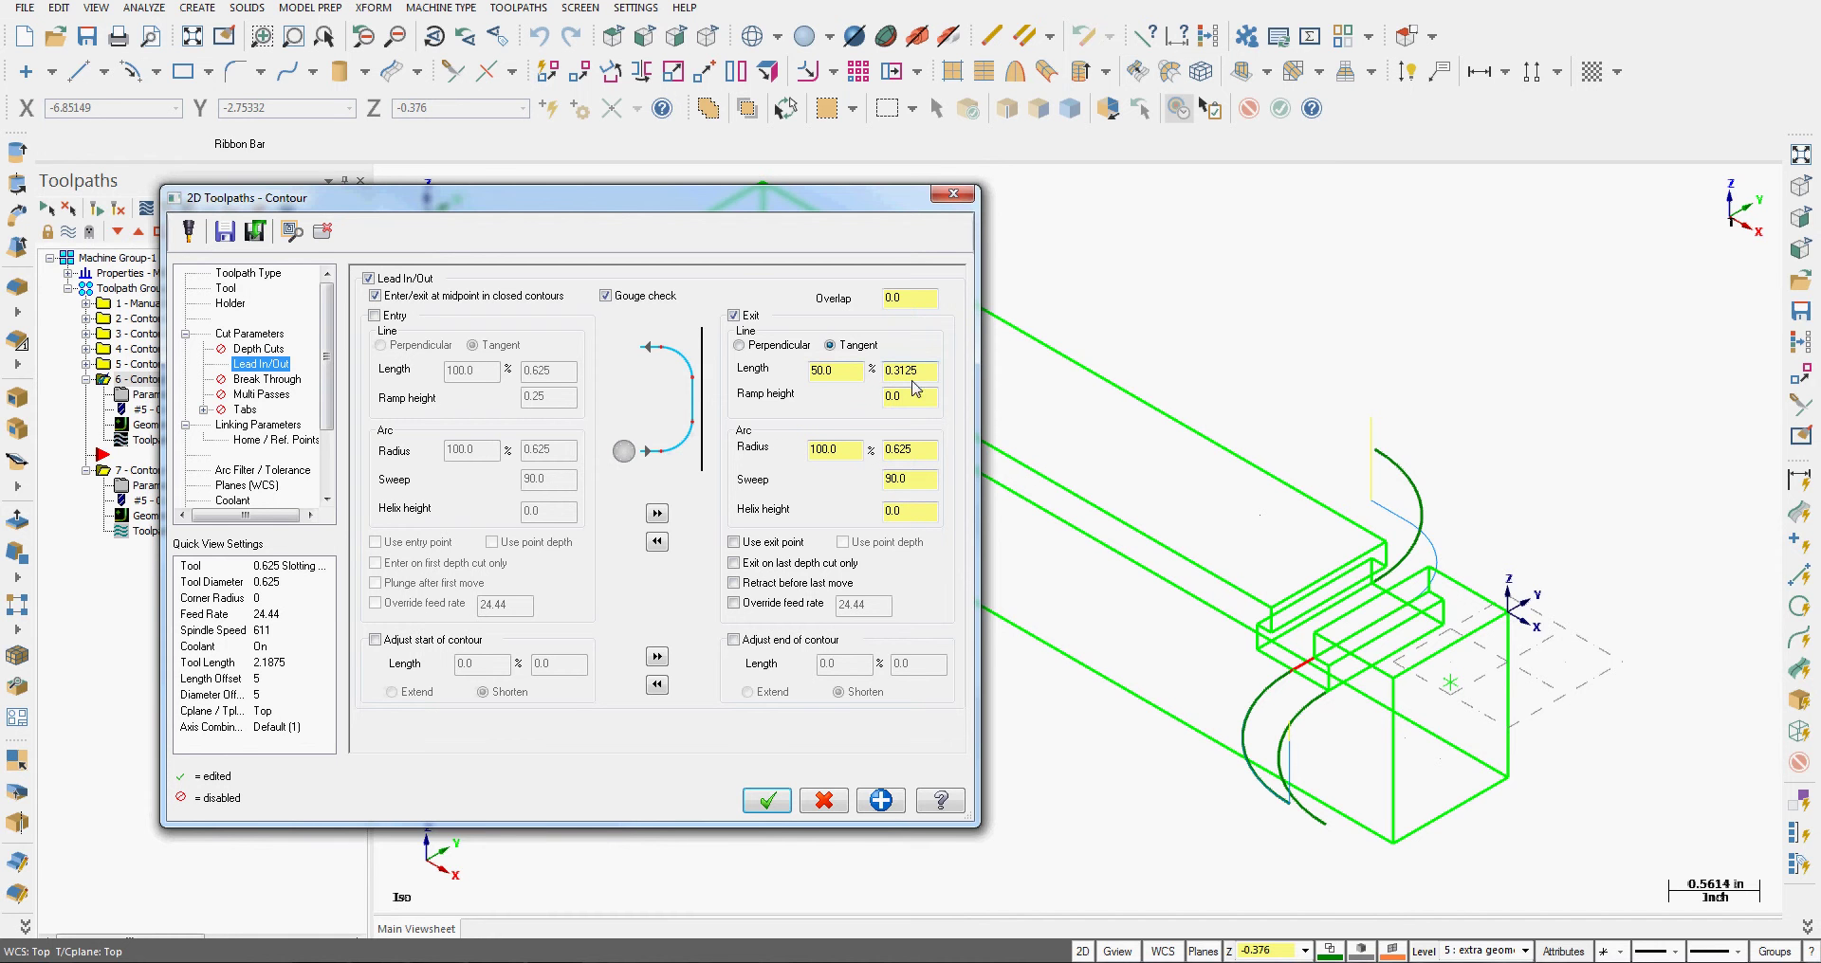
drag(860, 370, 789, 376)
text(0)
key(Return)
click(767, 802)
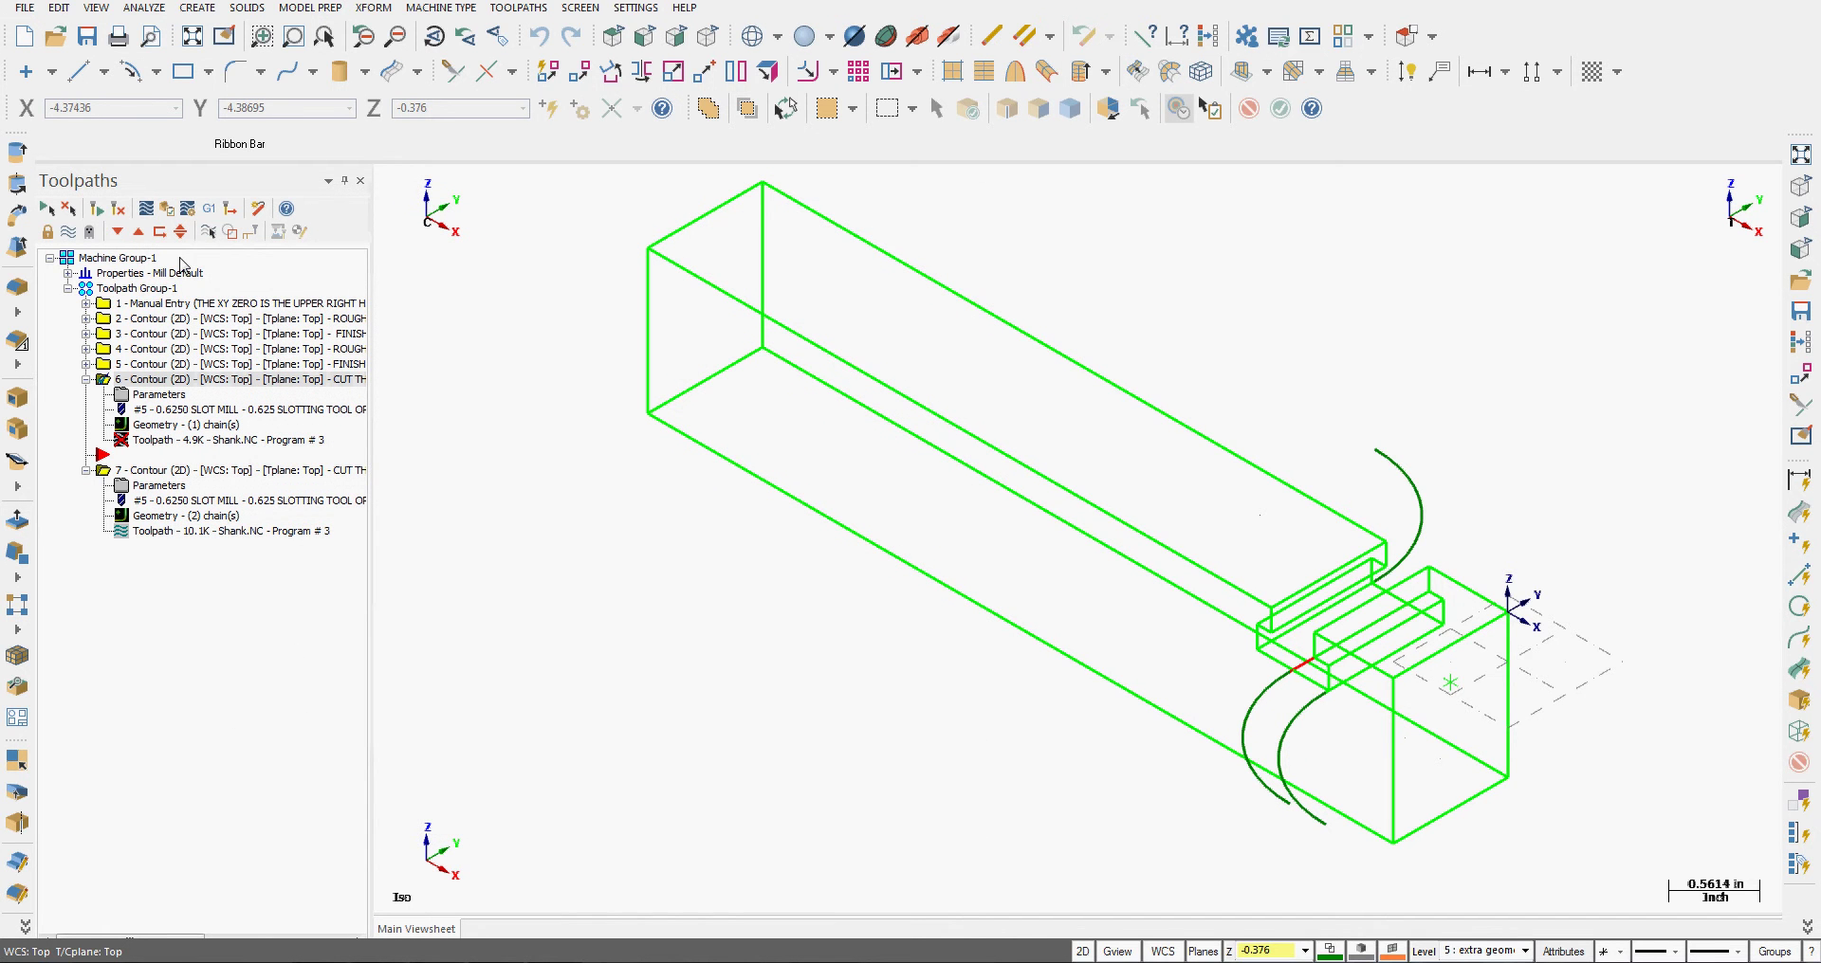
click(124, 216)
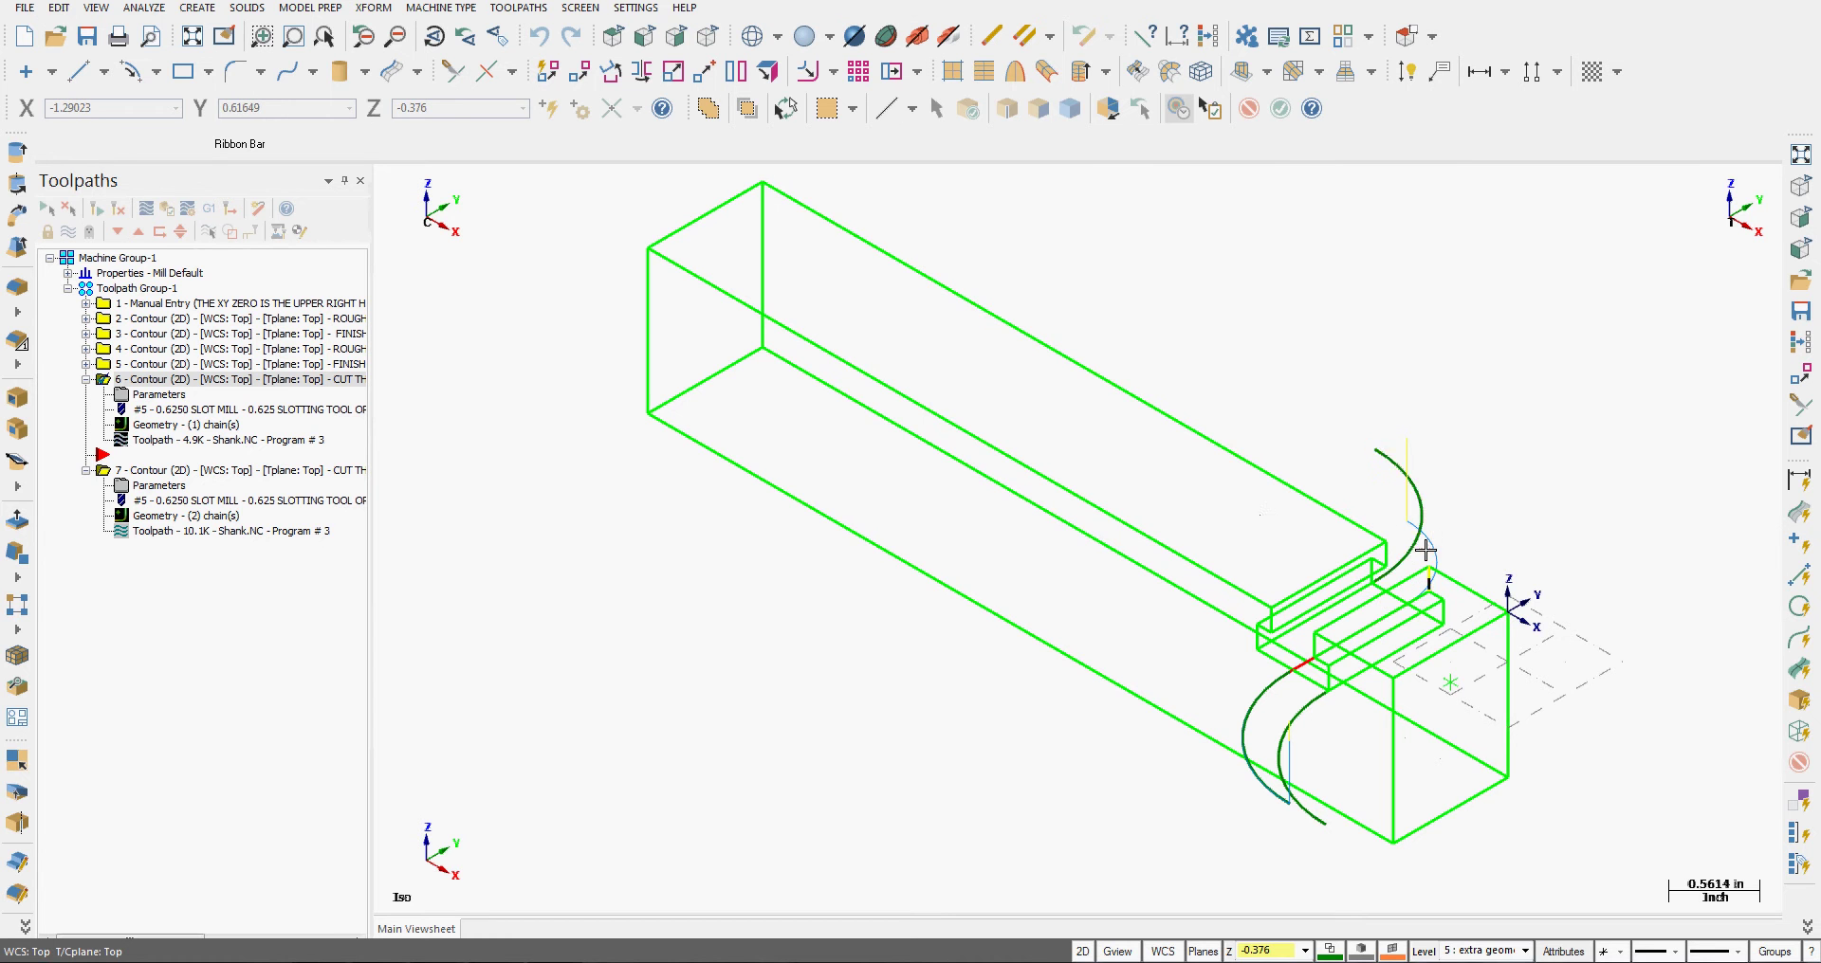
Set operation 6's exit arc sweep to 45 and regenerate the toolpath
click(156, 395)
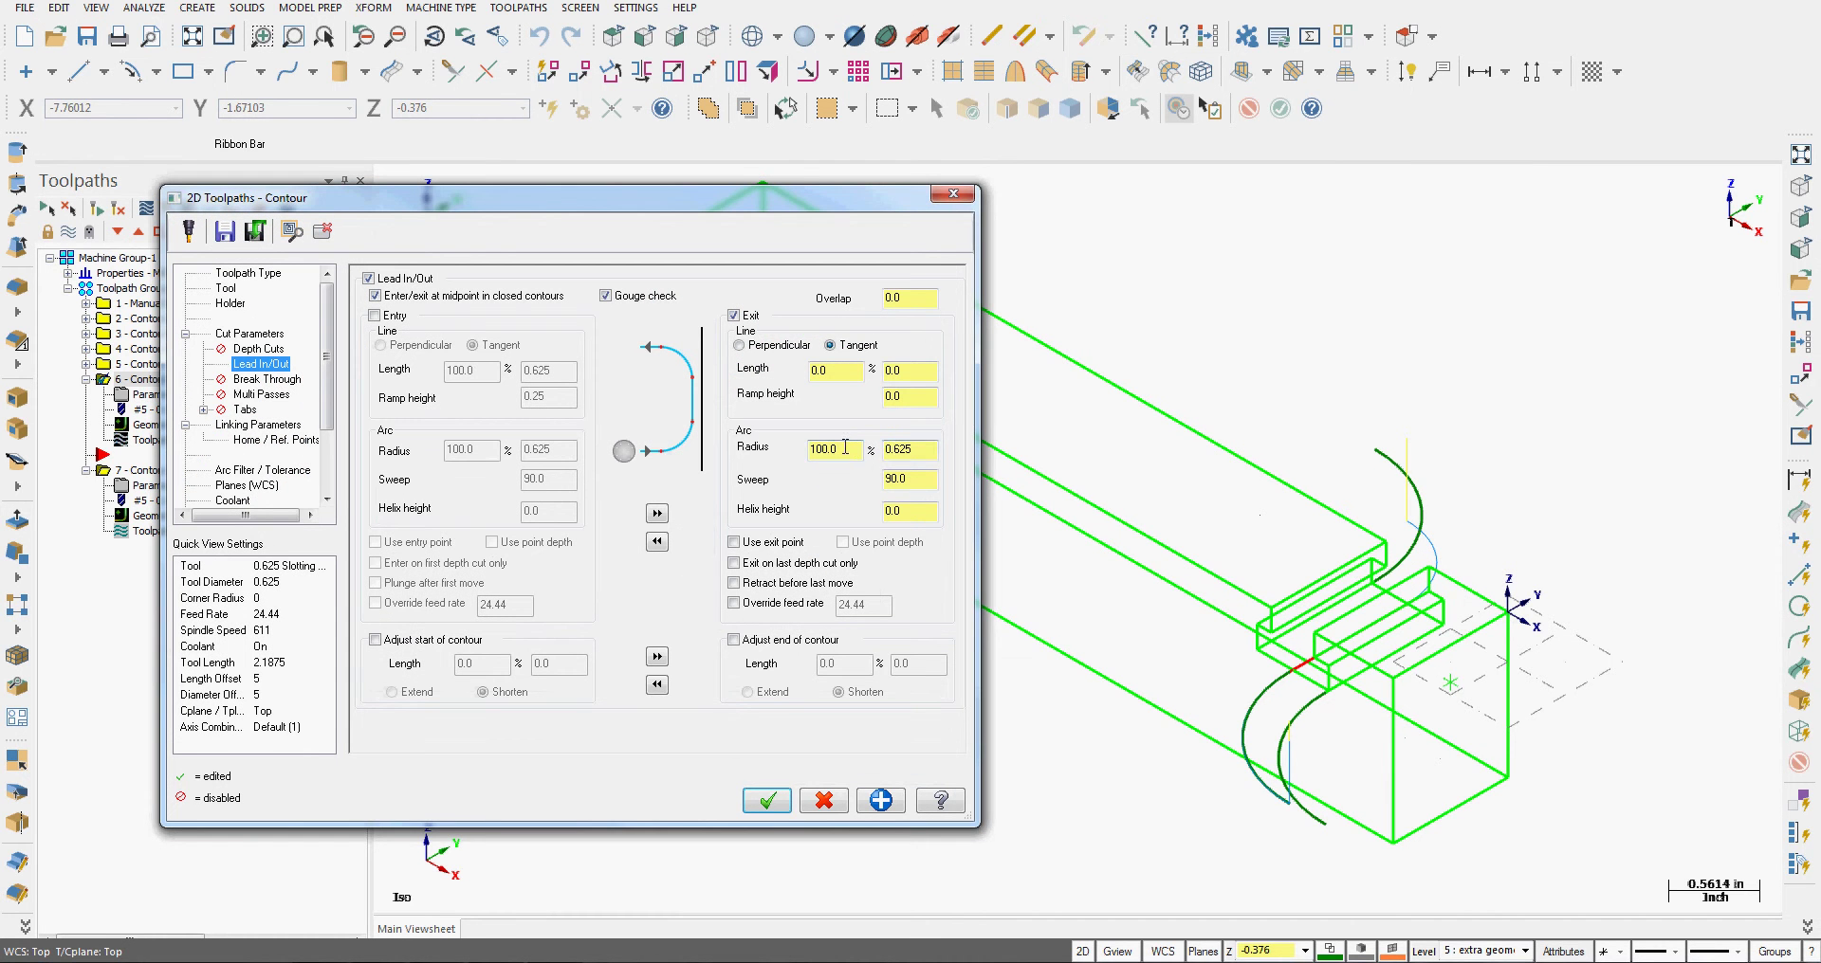
double_click(914, 477)
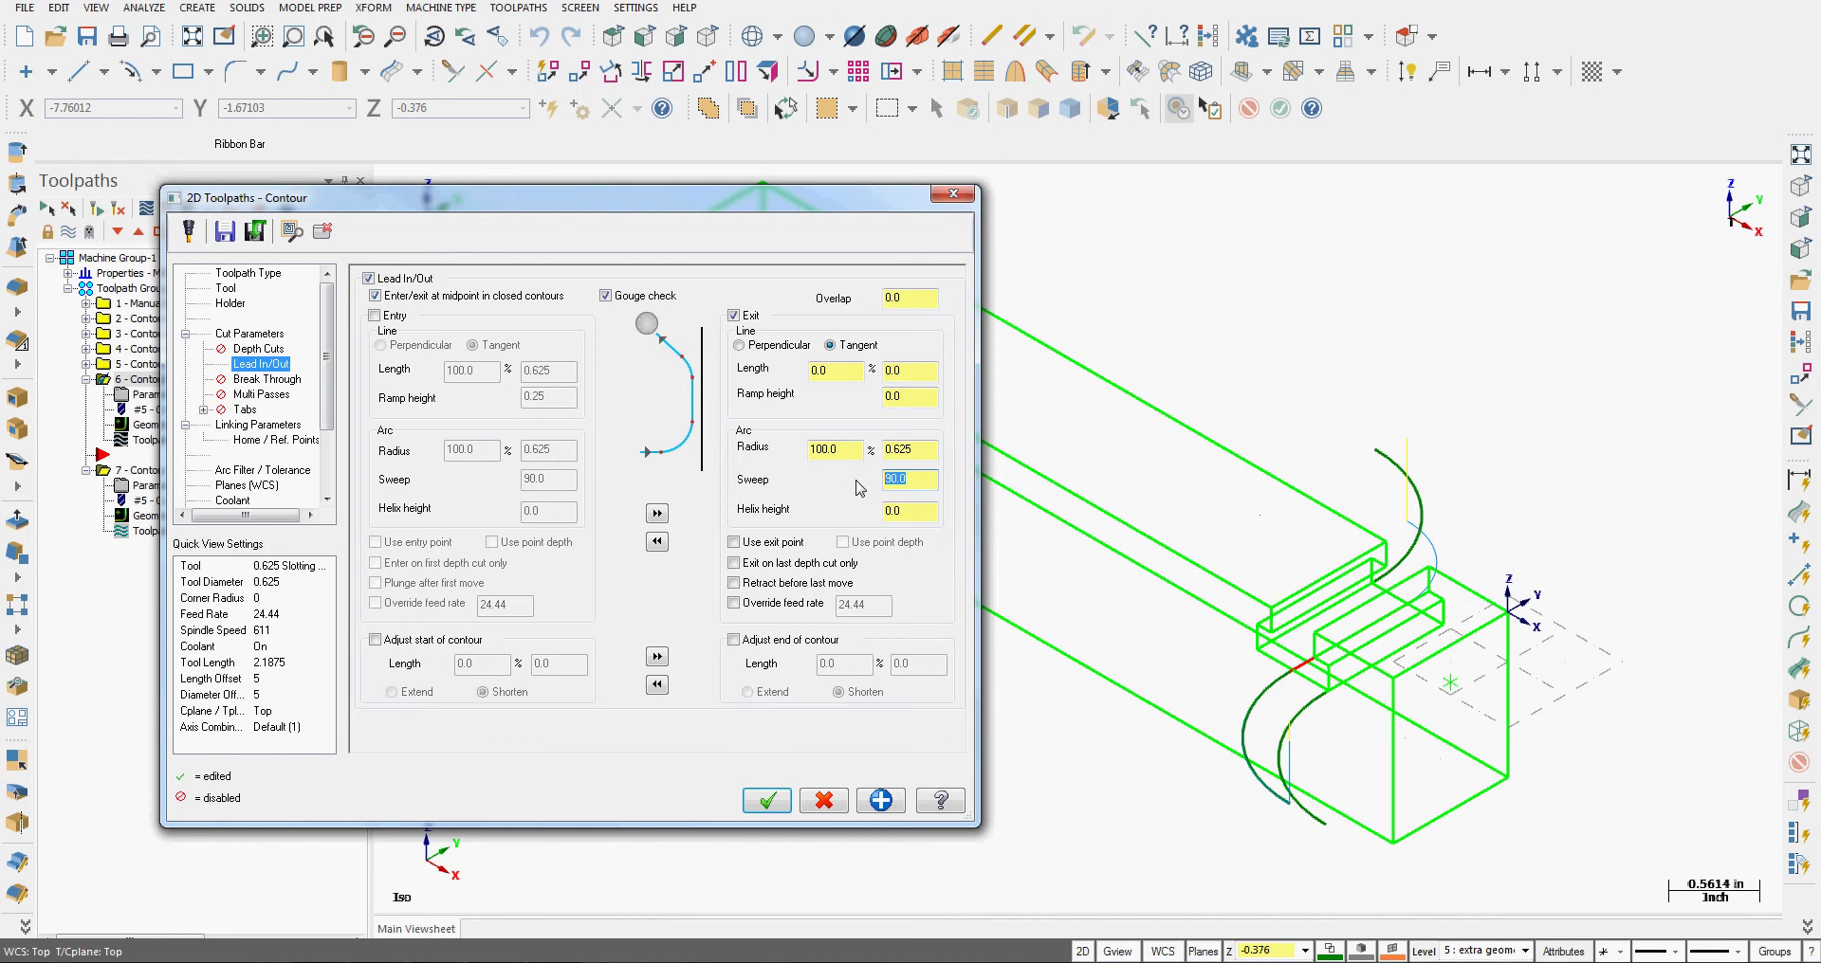
text(45)
click(766, 802)
click(118, 208)
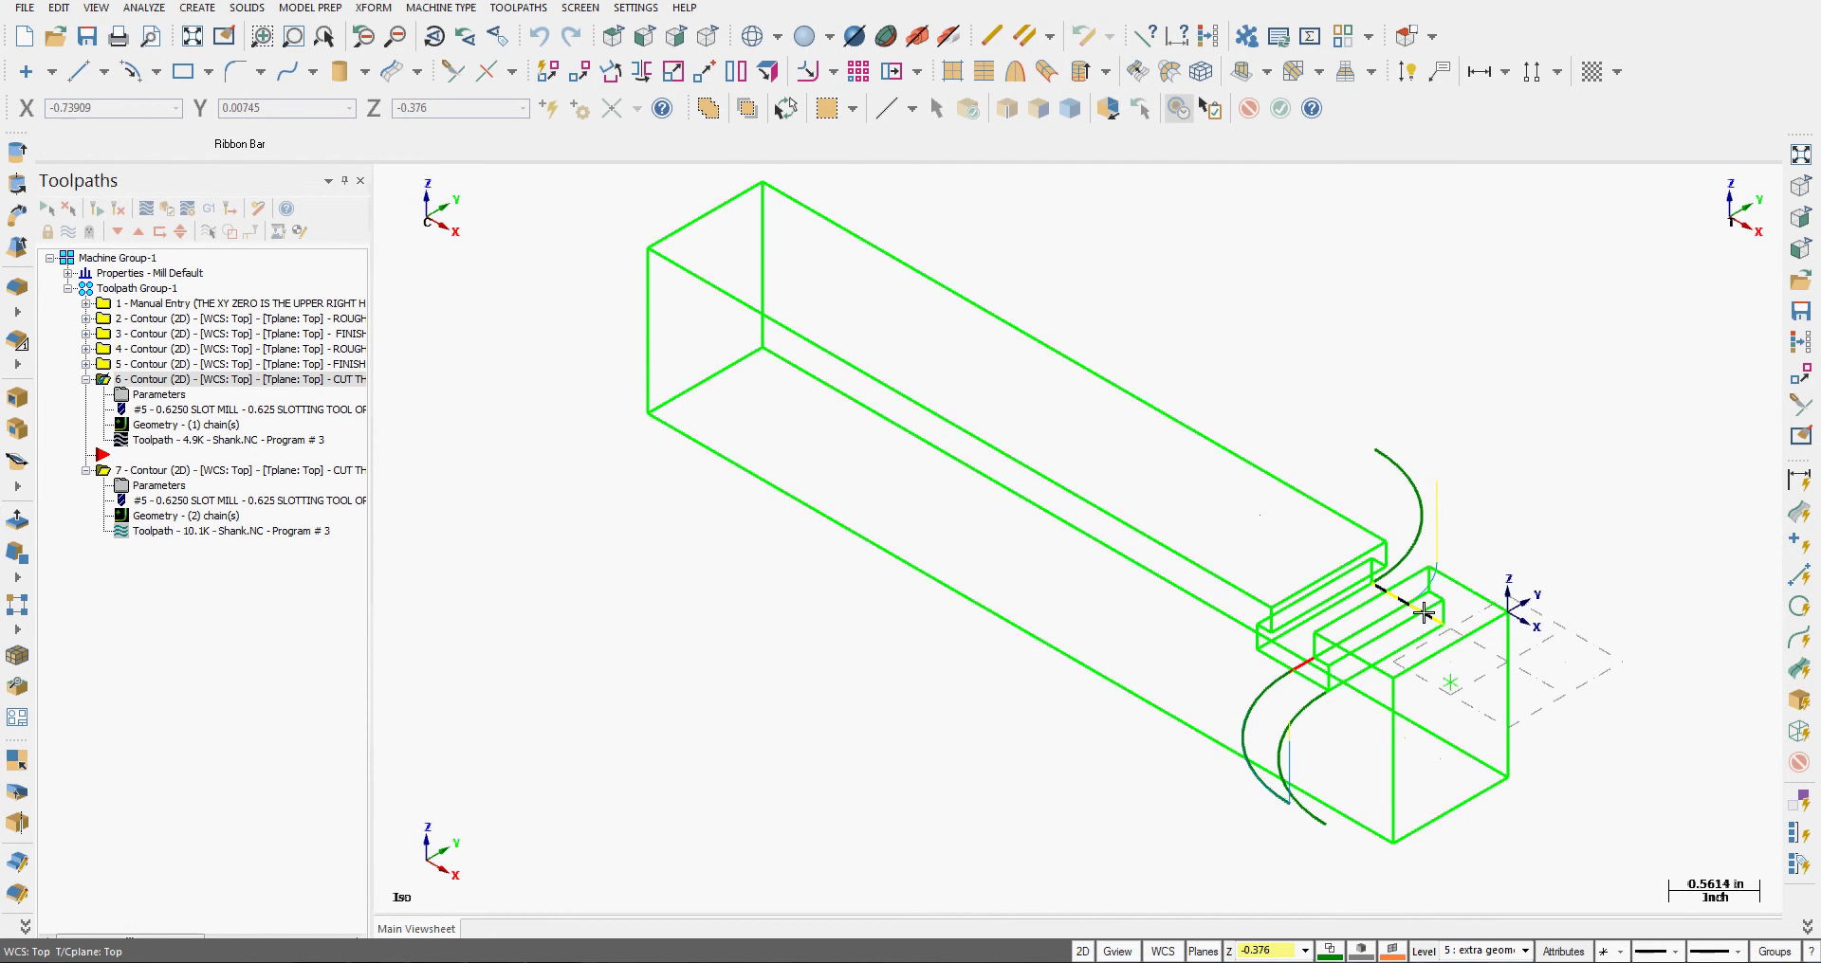
middle_drag(1553, 499, 1570, 570)
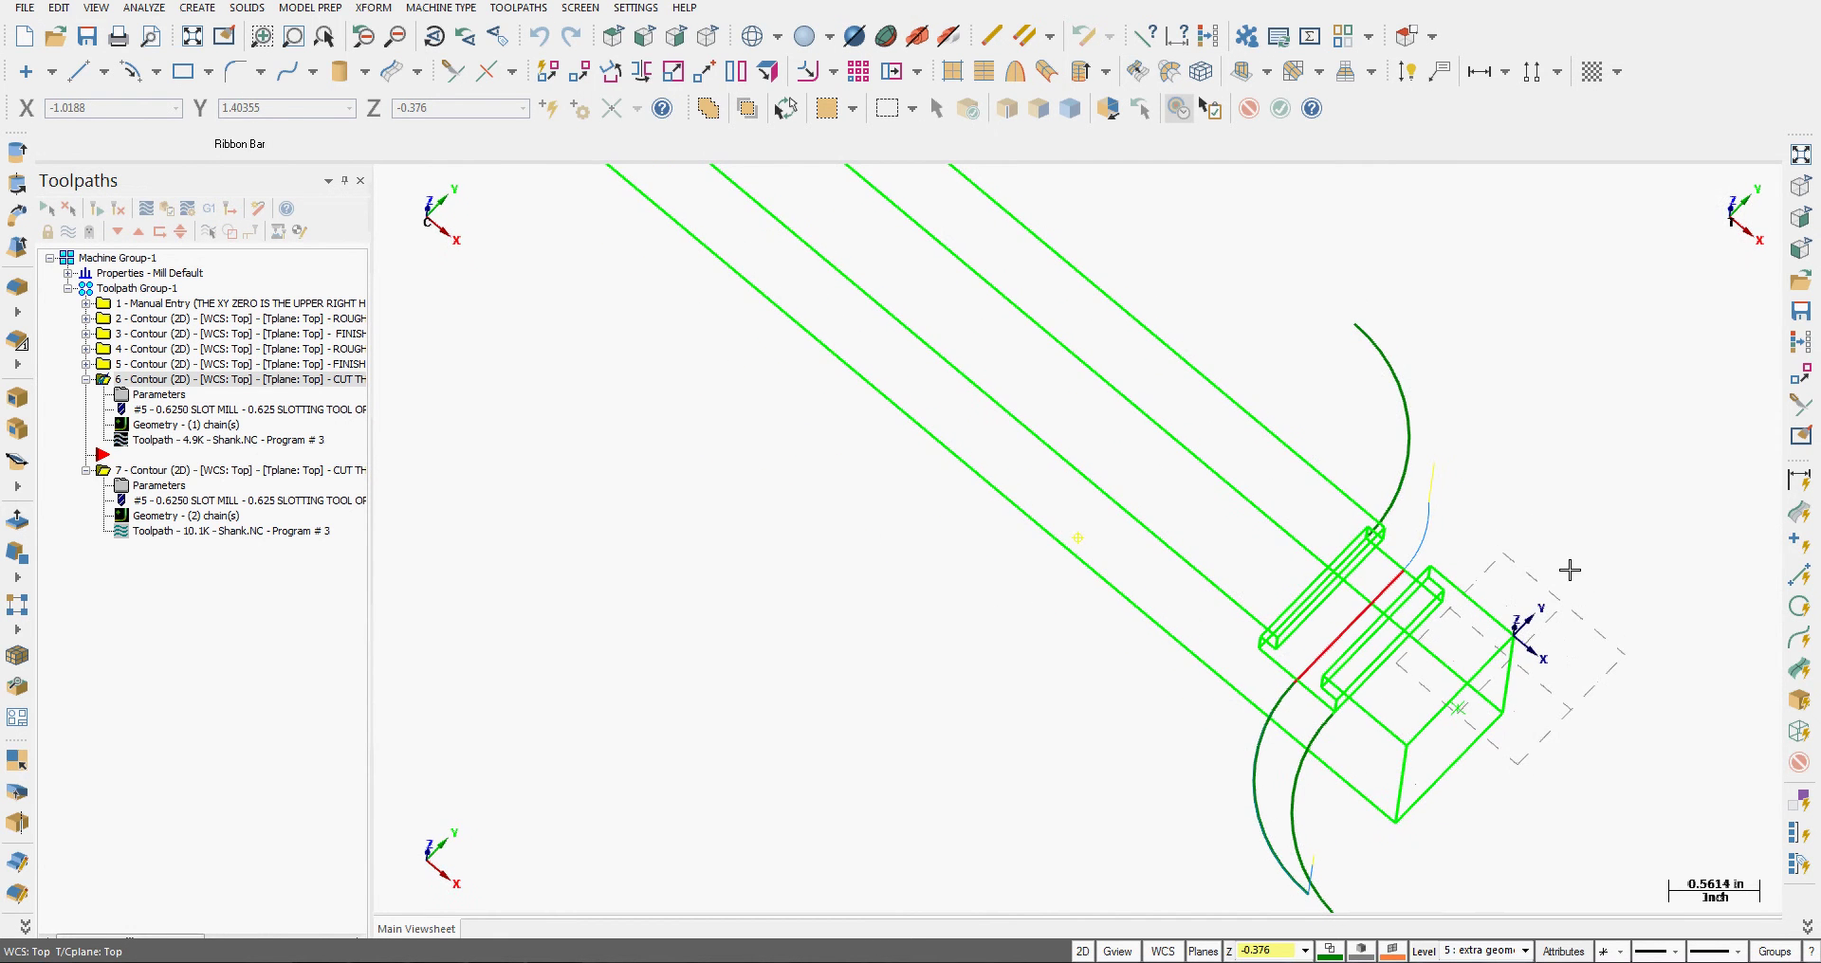
middle_drag(1439, 536, 1434, 475)
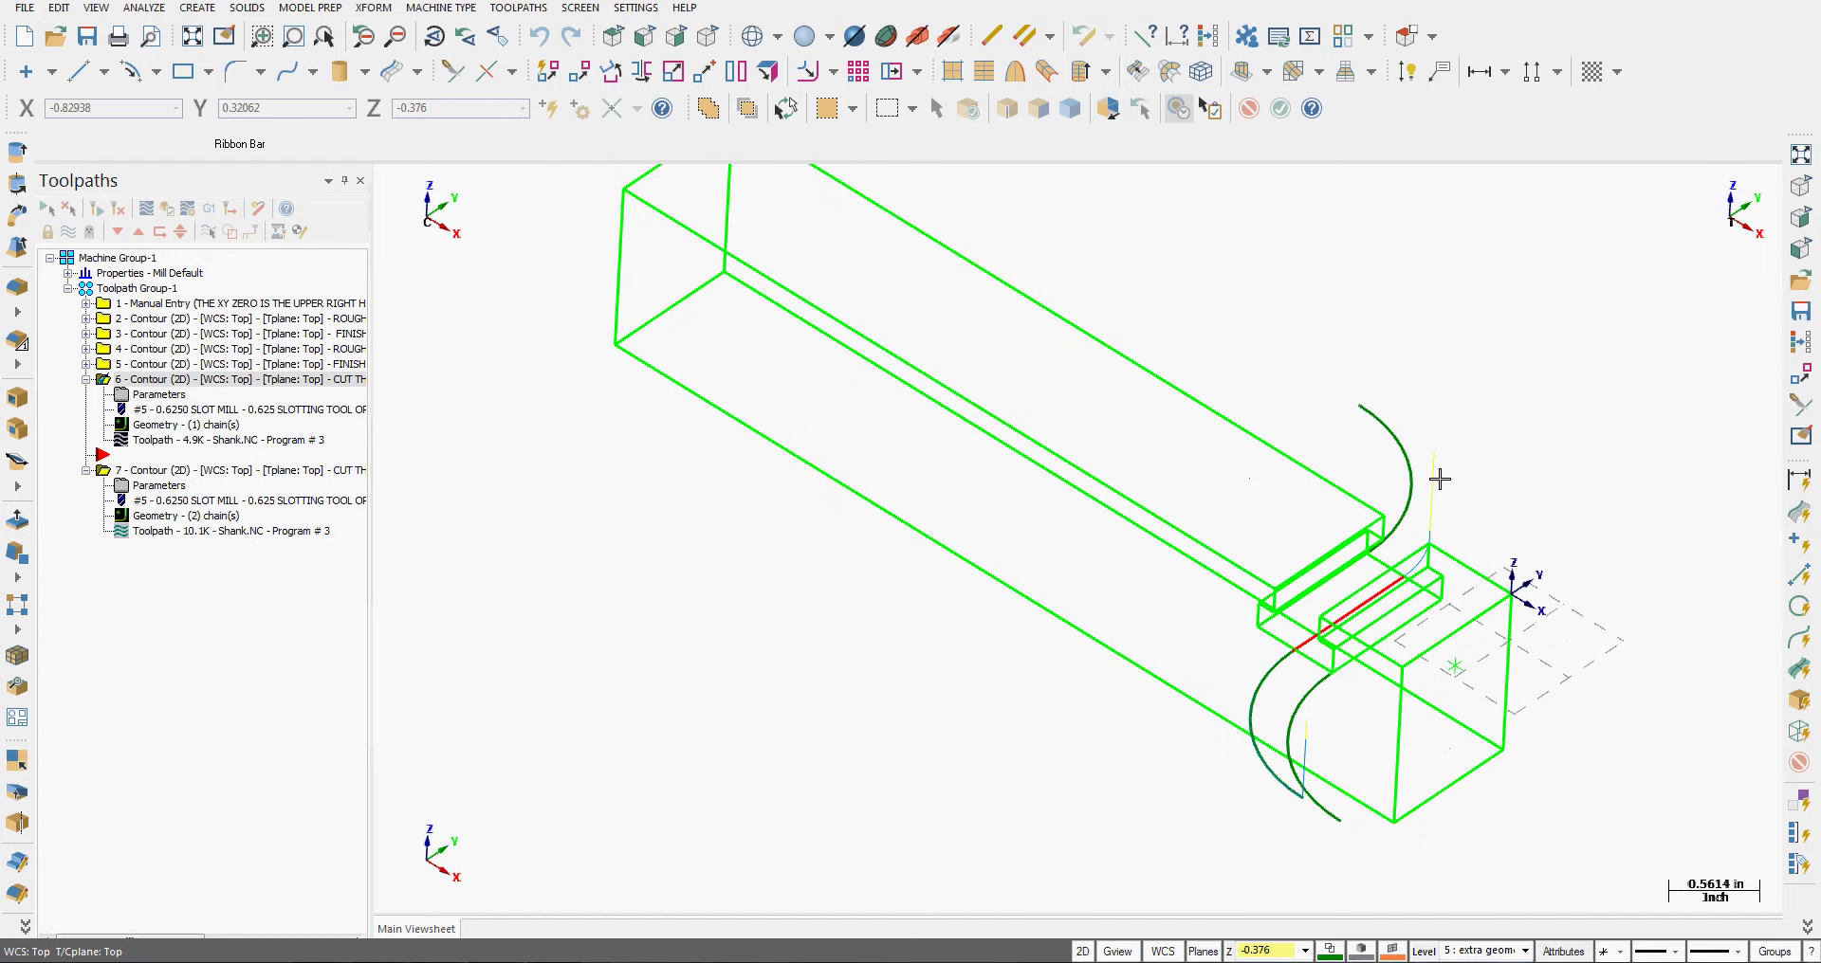
Uncheck Exit and extend operation 6's contour end by 50%, then 0.3125+.1 = 0.4125
double_click(176, 398)
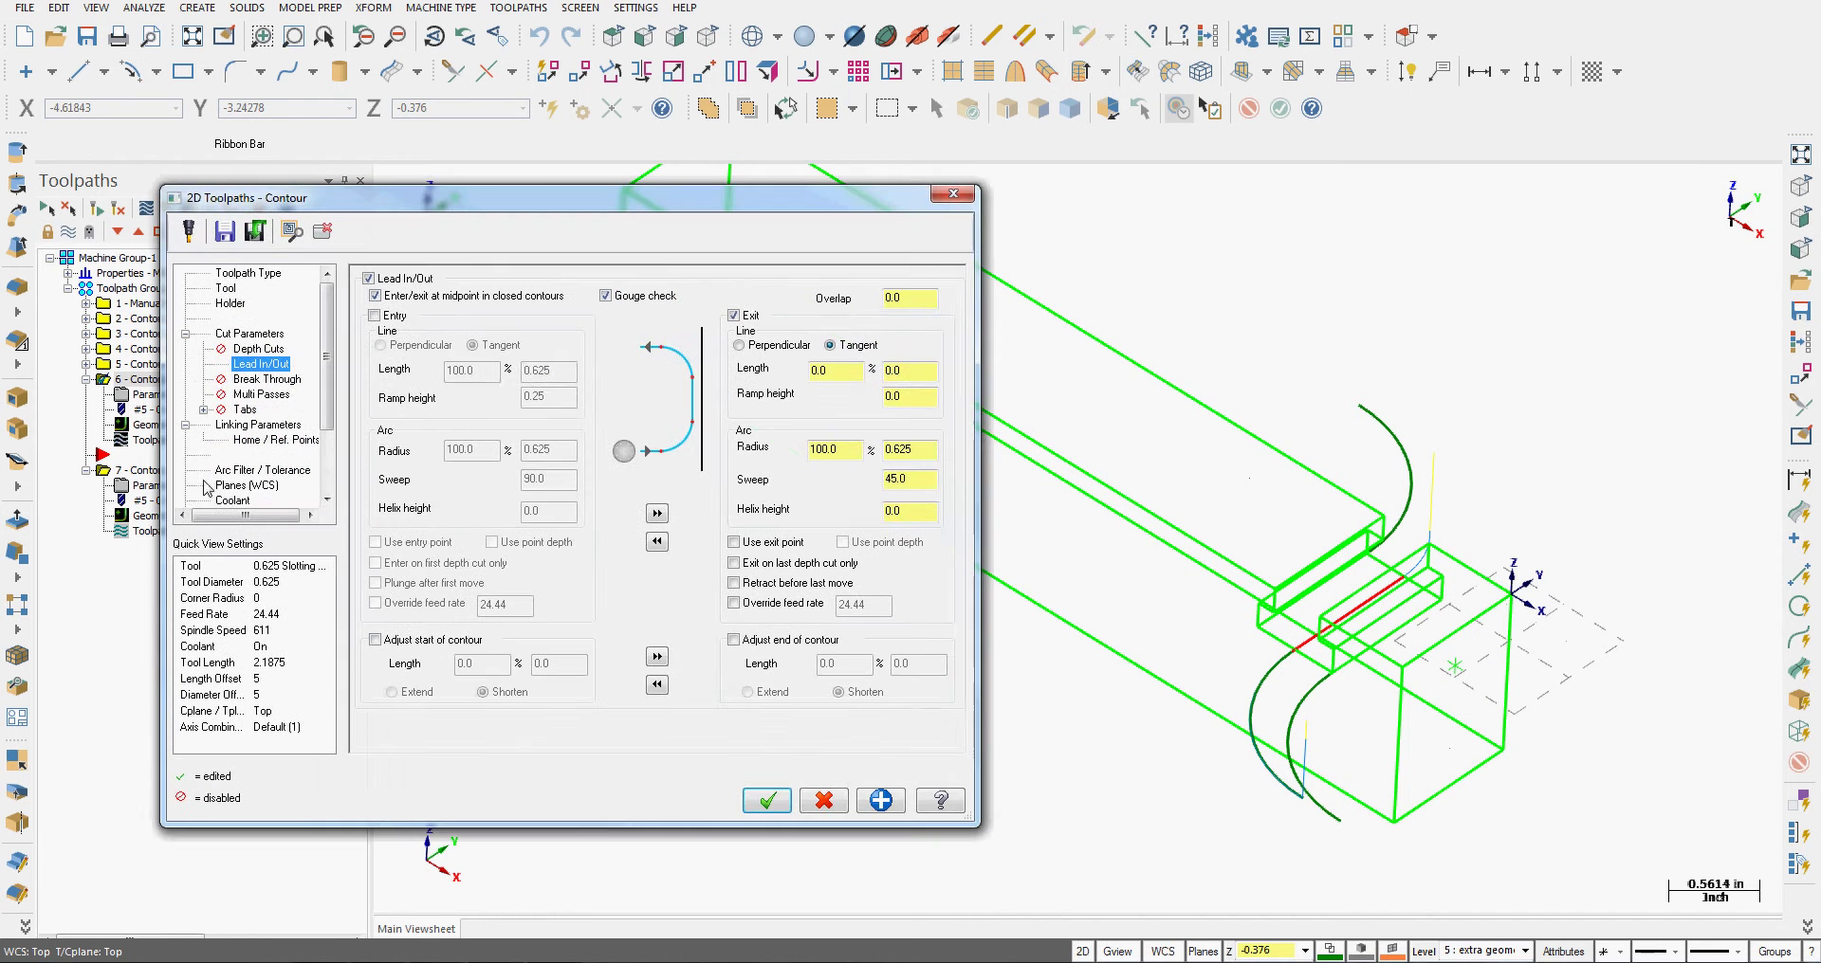
click(734, 316)
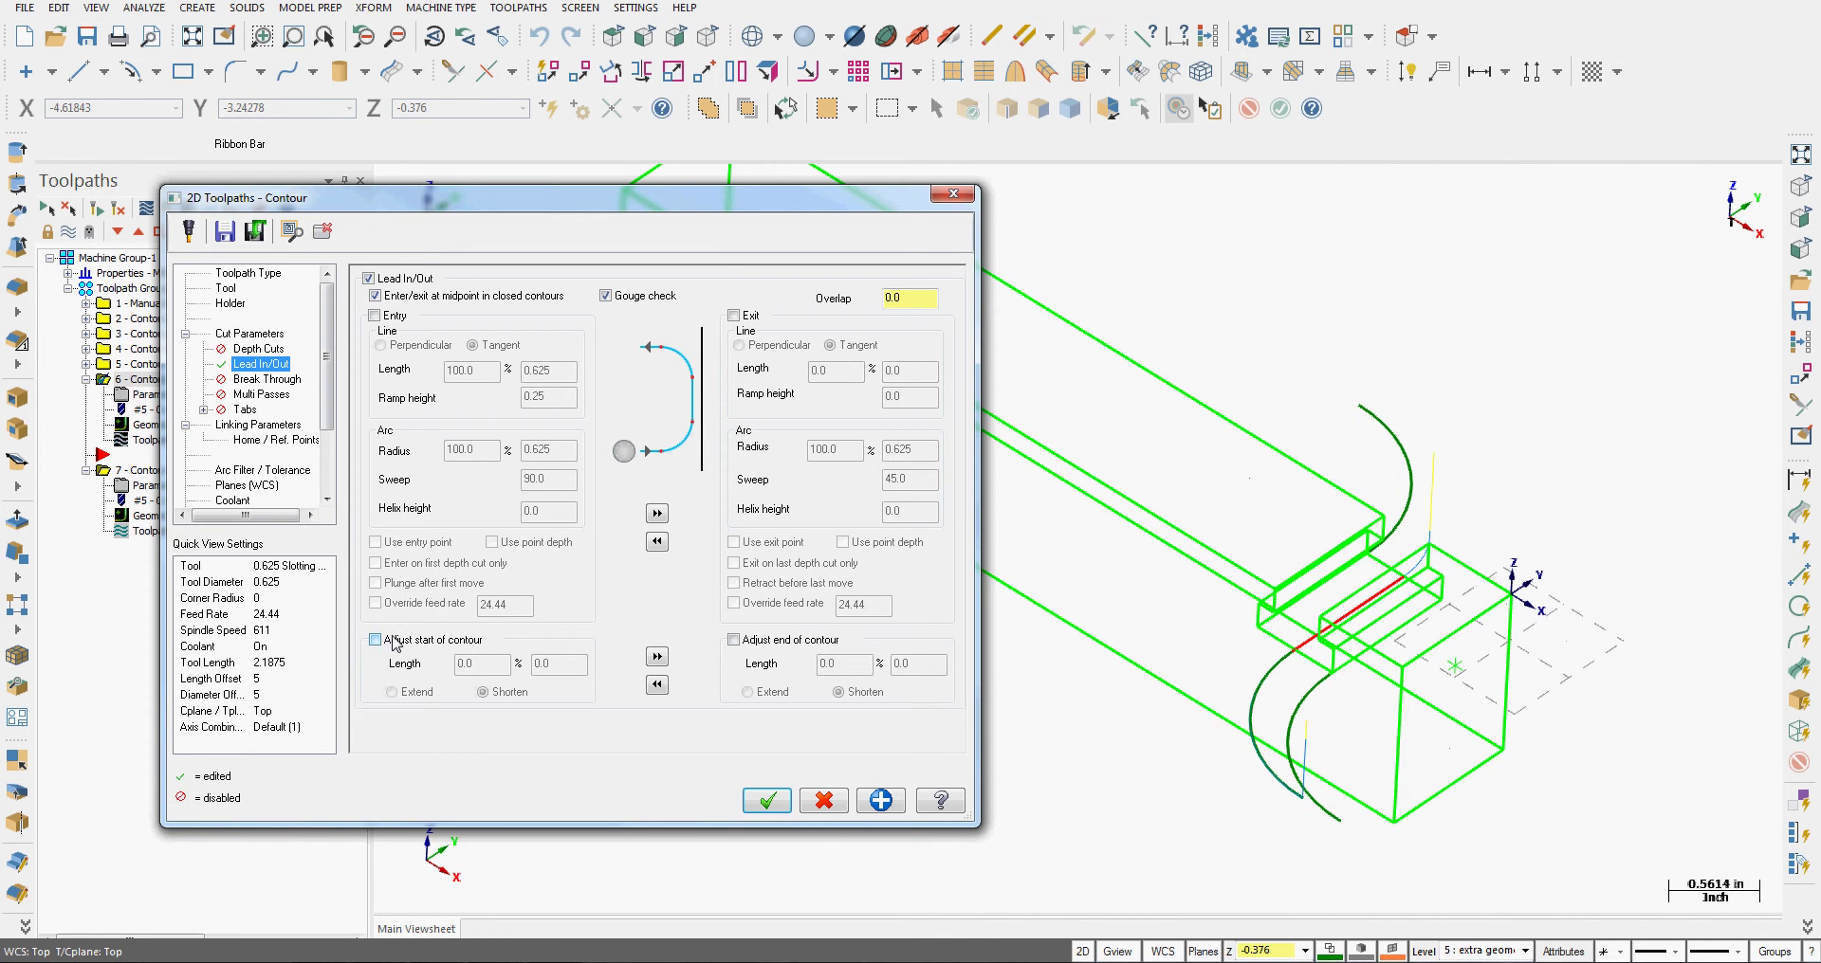
click(734, 642)
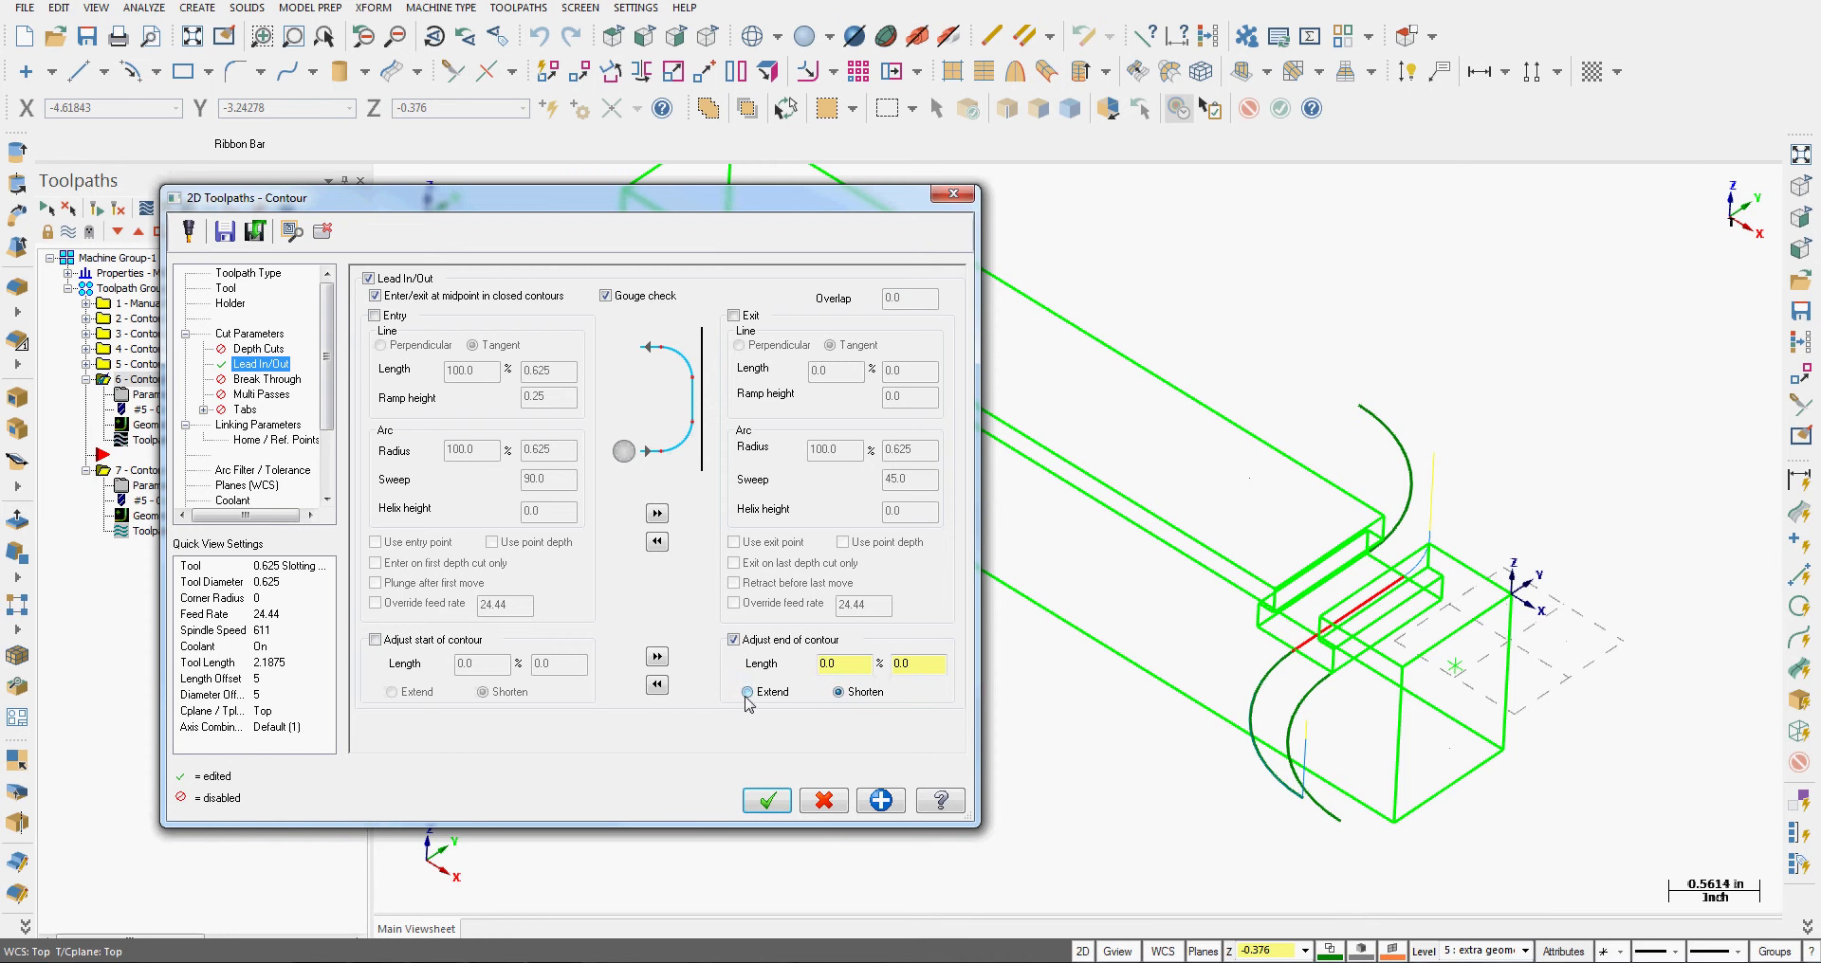
double_click(853, 667)
text(50)
key(Return)
click(939, 665)
text(+.1)
key(Return)
click(767, 801)
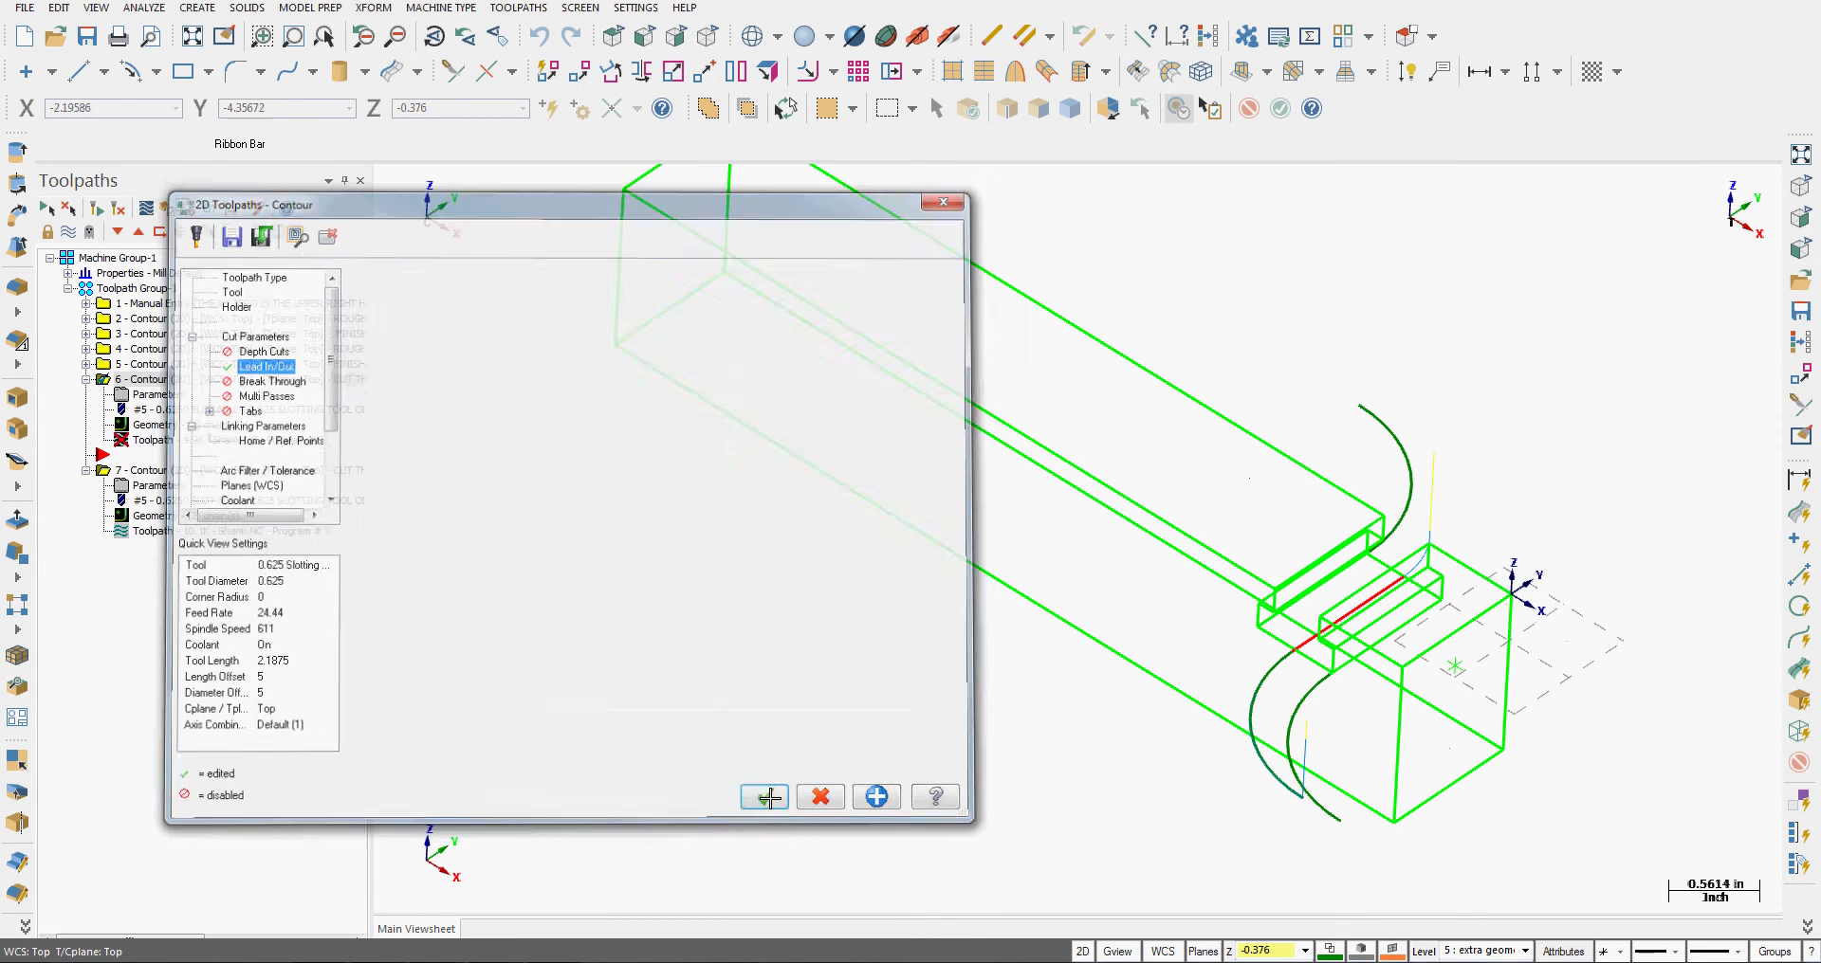
Regenerate toolpath 6 and orbit to check its lead-free, 0.4125-extended slot pass
click(118, 212)
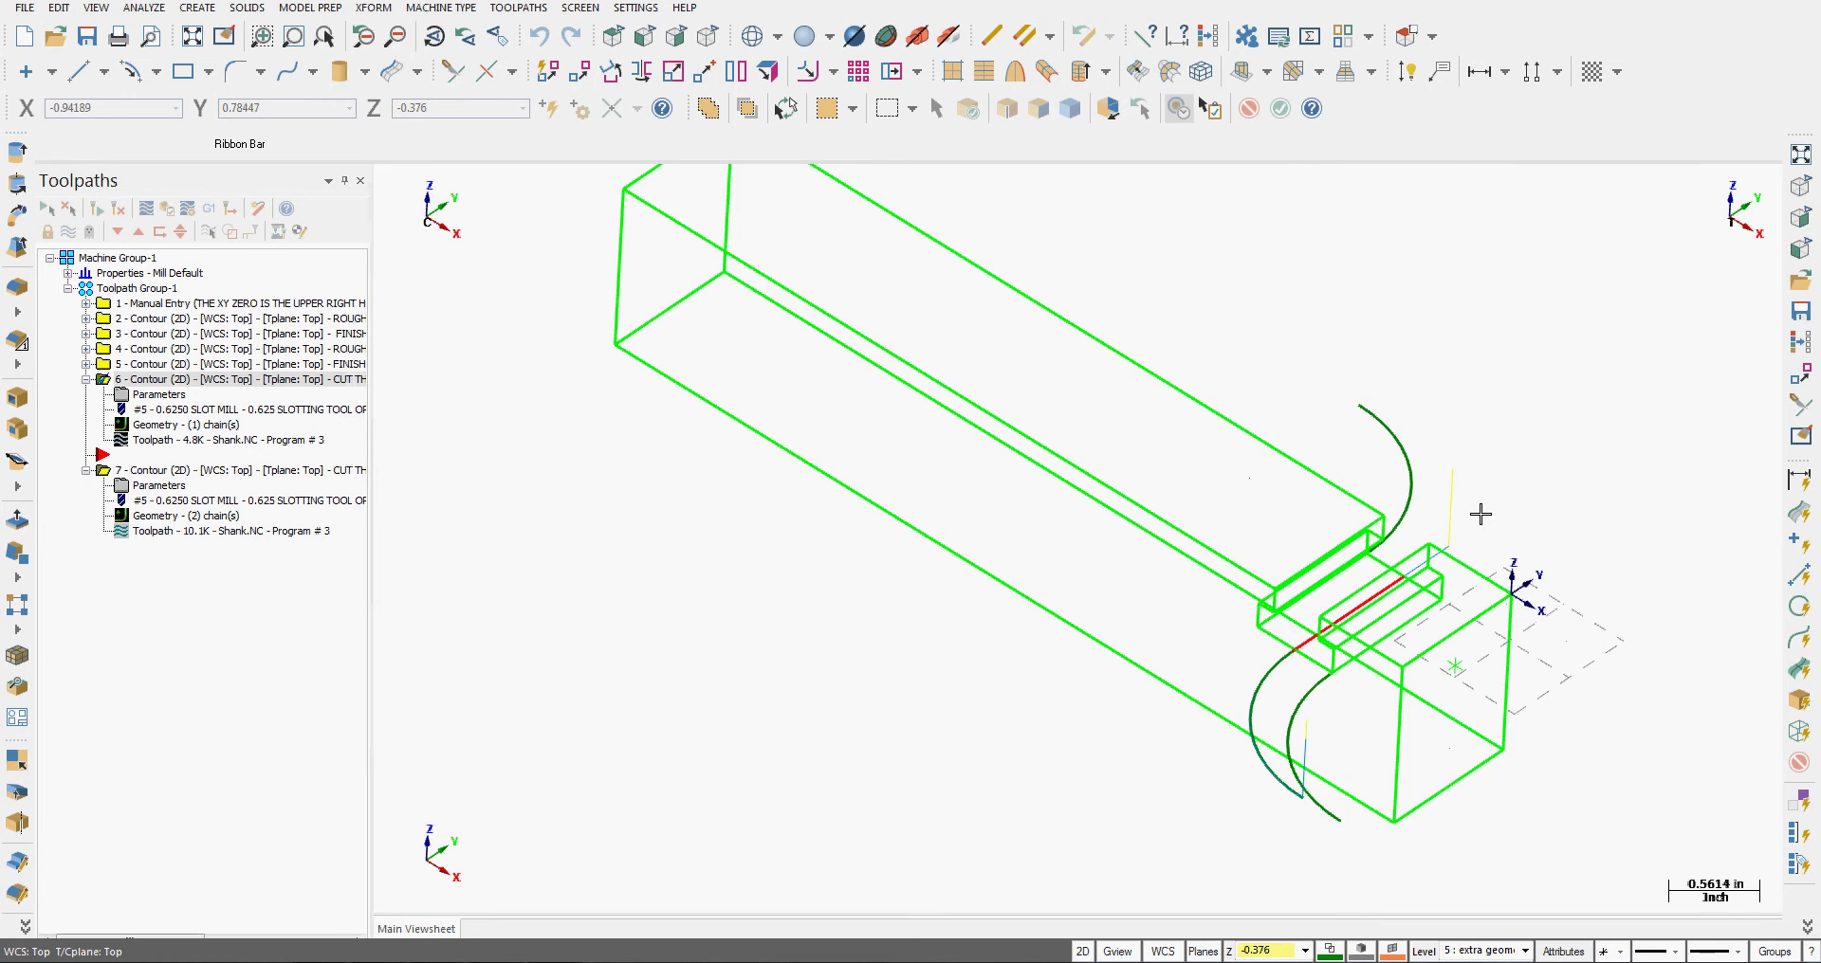
middle_drag(1516, 532, 1356, 651)
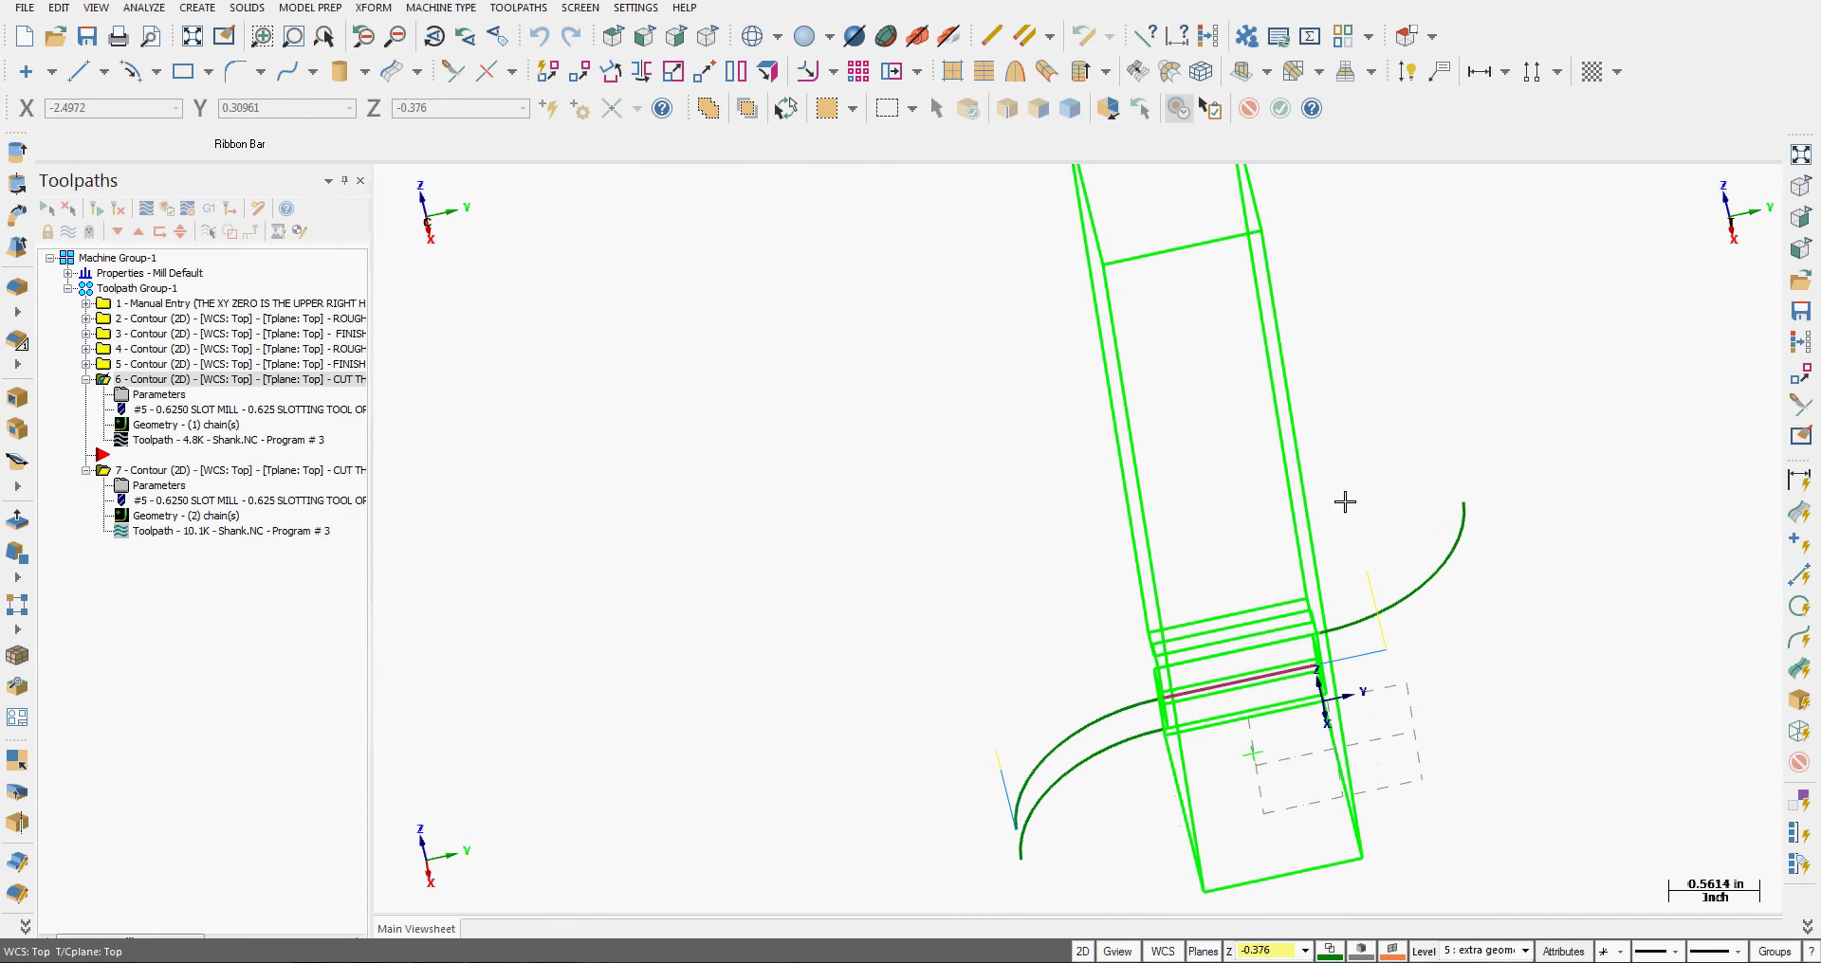
middle_drag(1370, 744, 1536, 628)
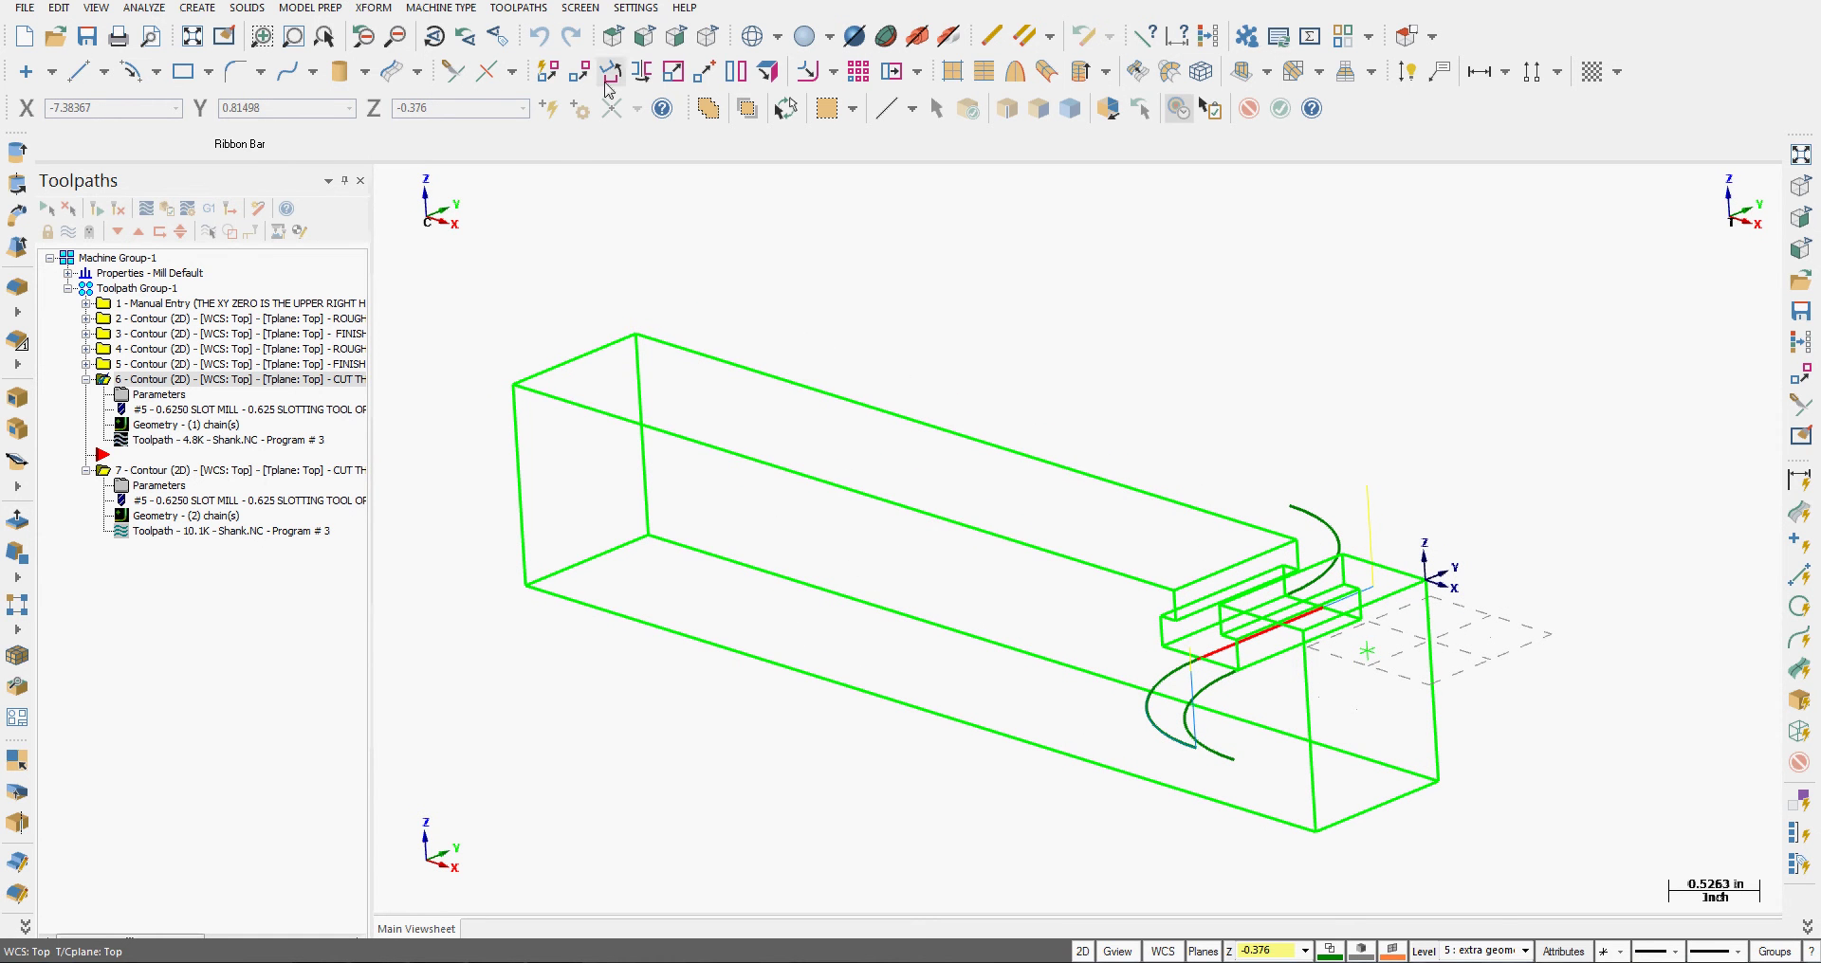
click(709, 37)
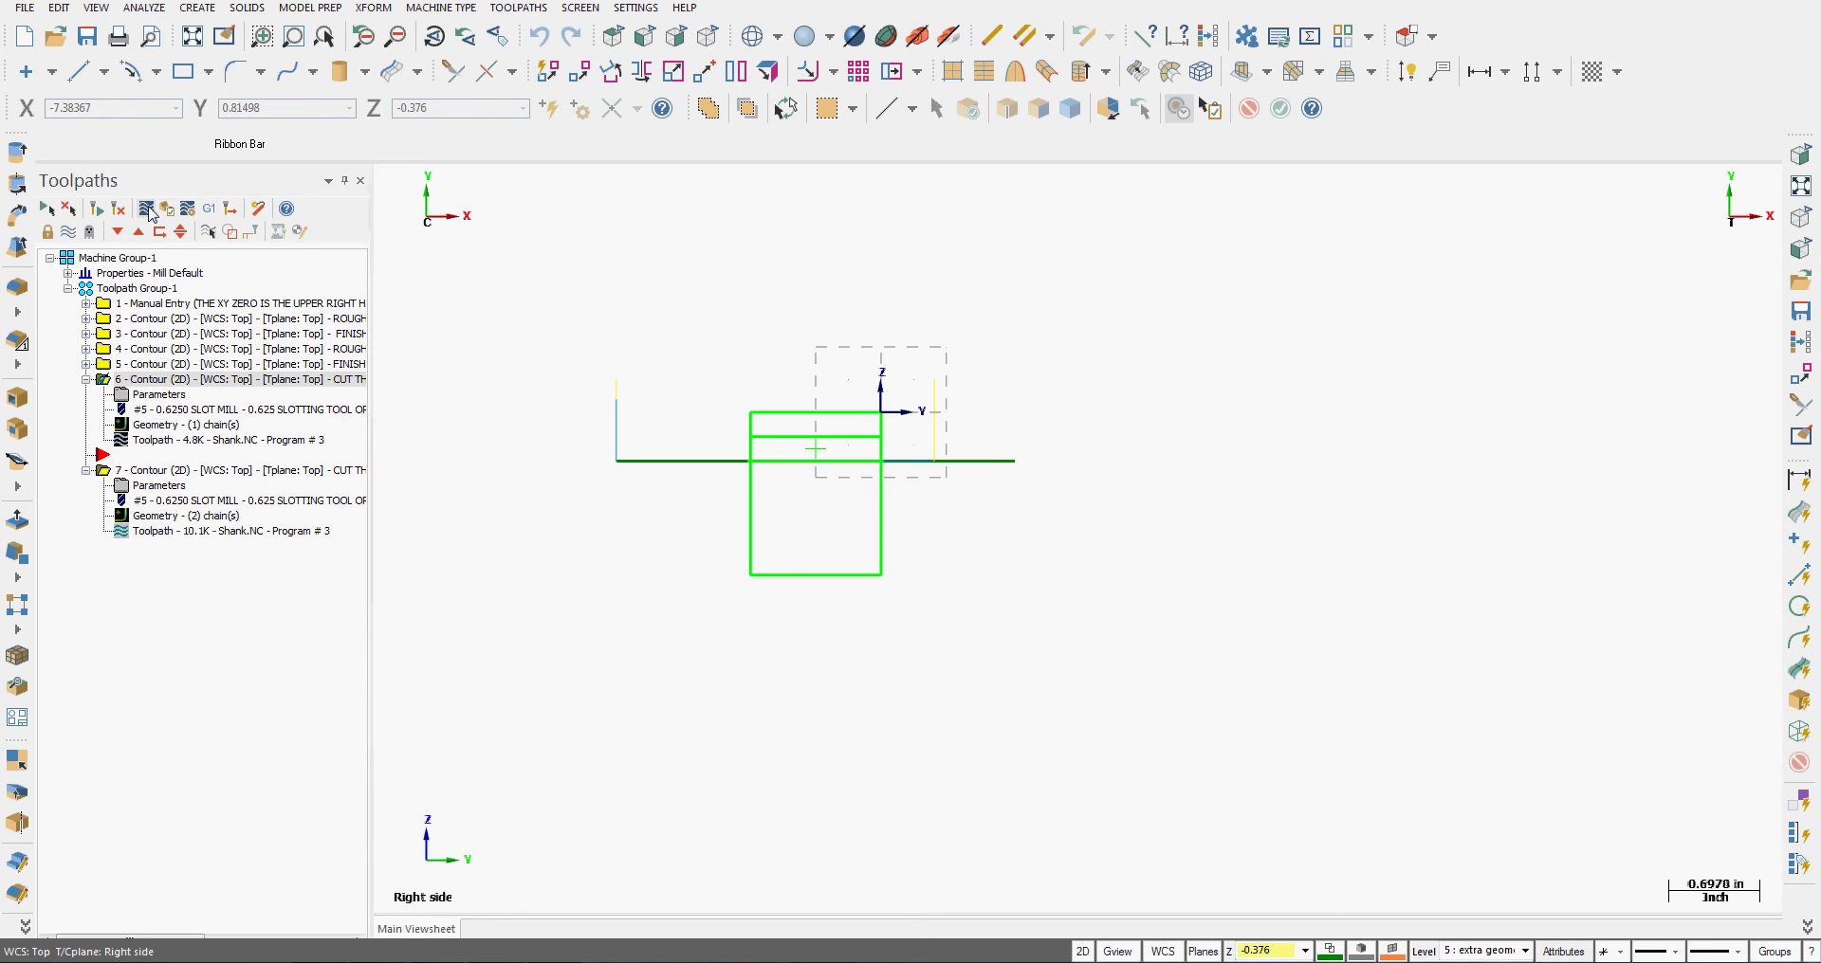
click(147, 210)
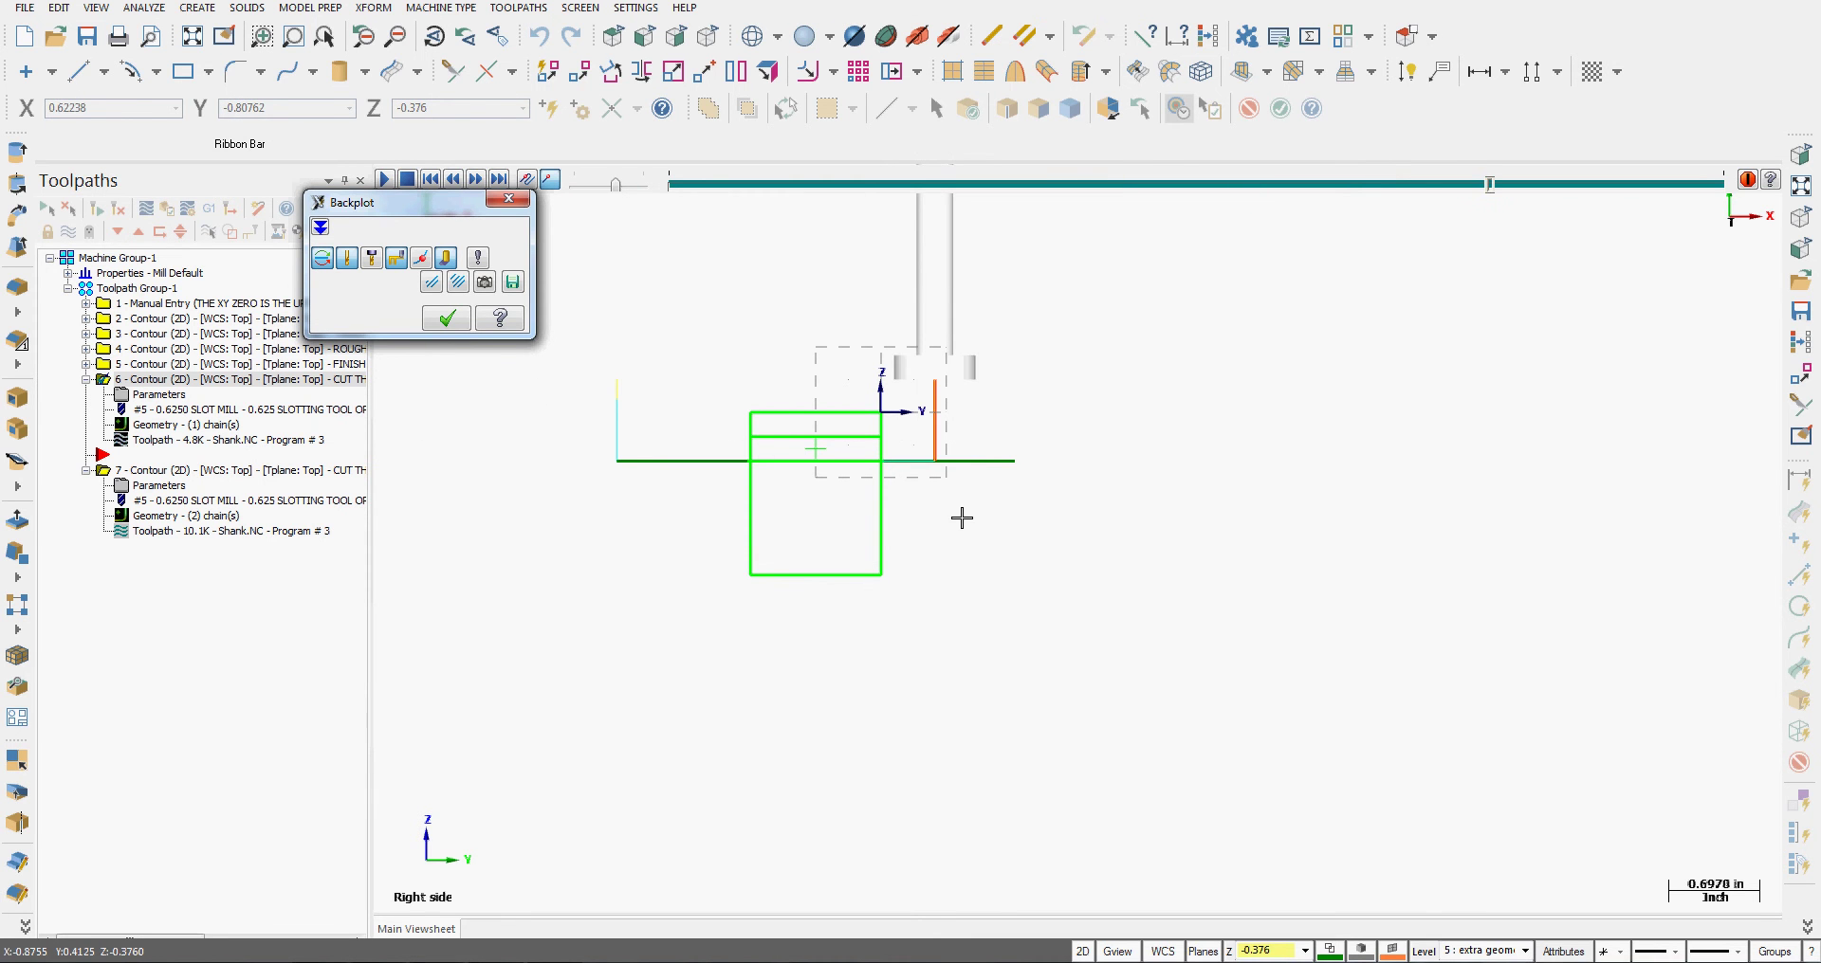
click(508, 198)
click(708, 38)
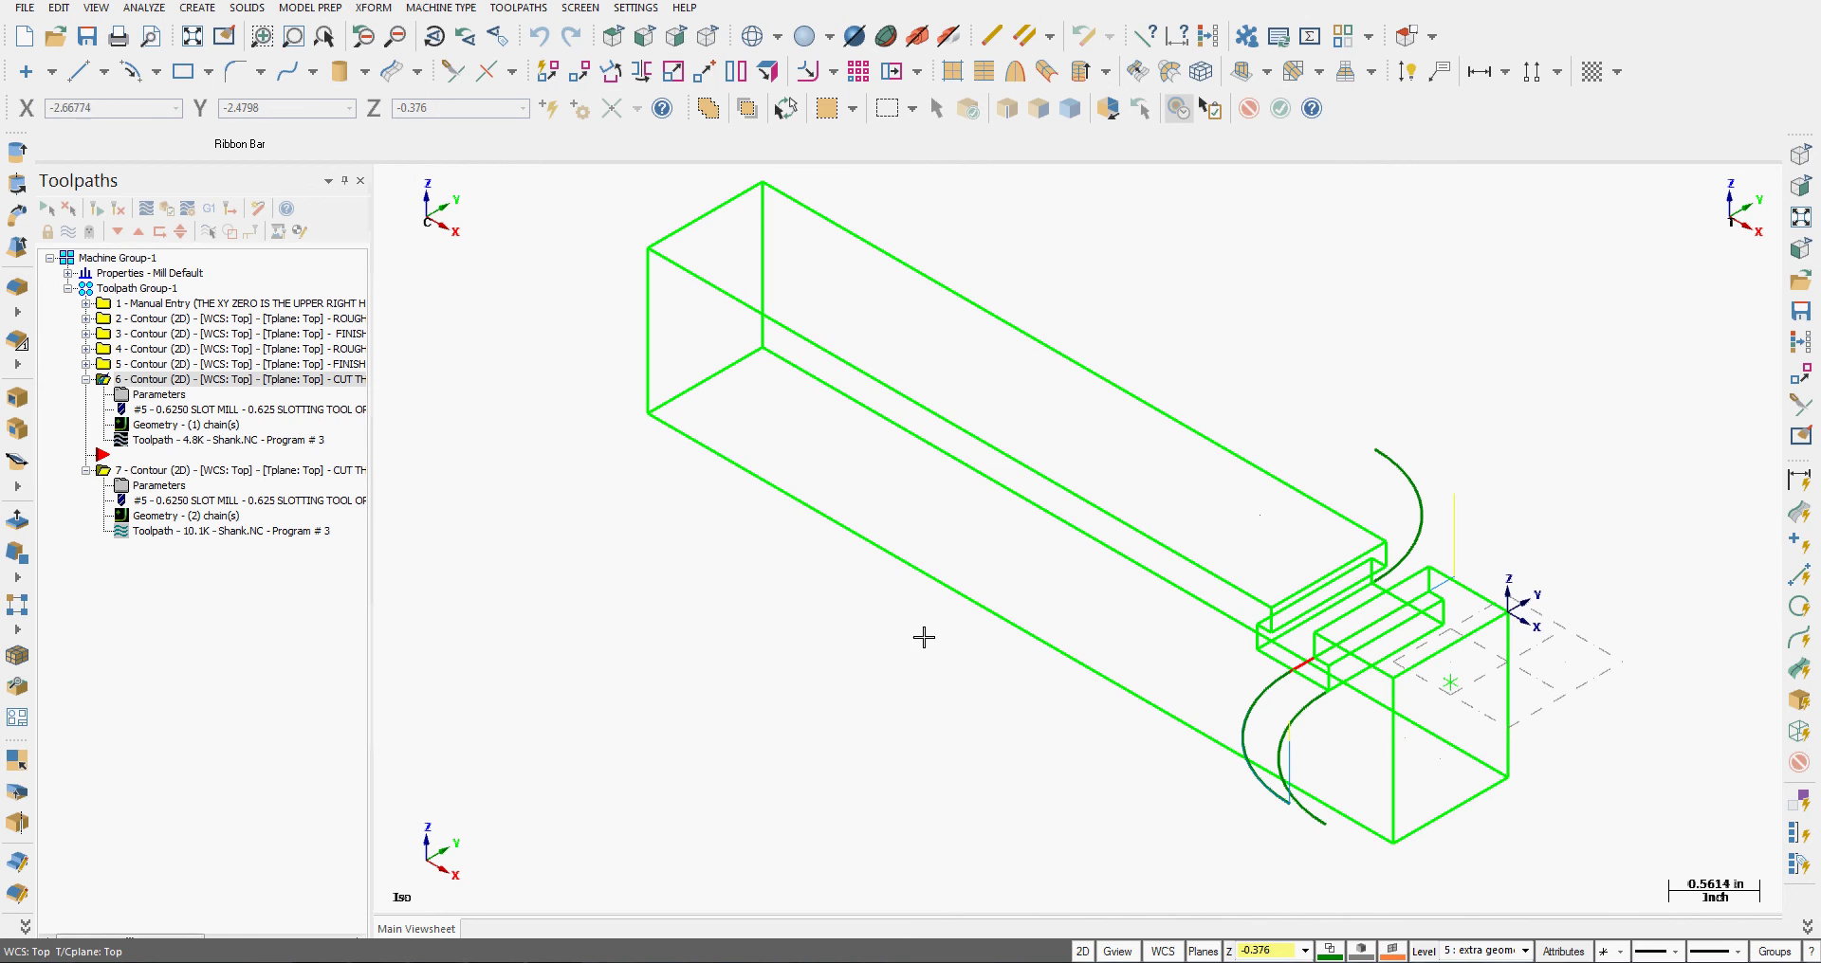
Turn off both the entry and exit leads on contour operation 7
click(157, 487)
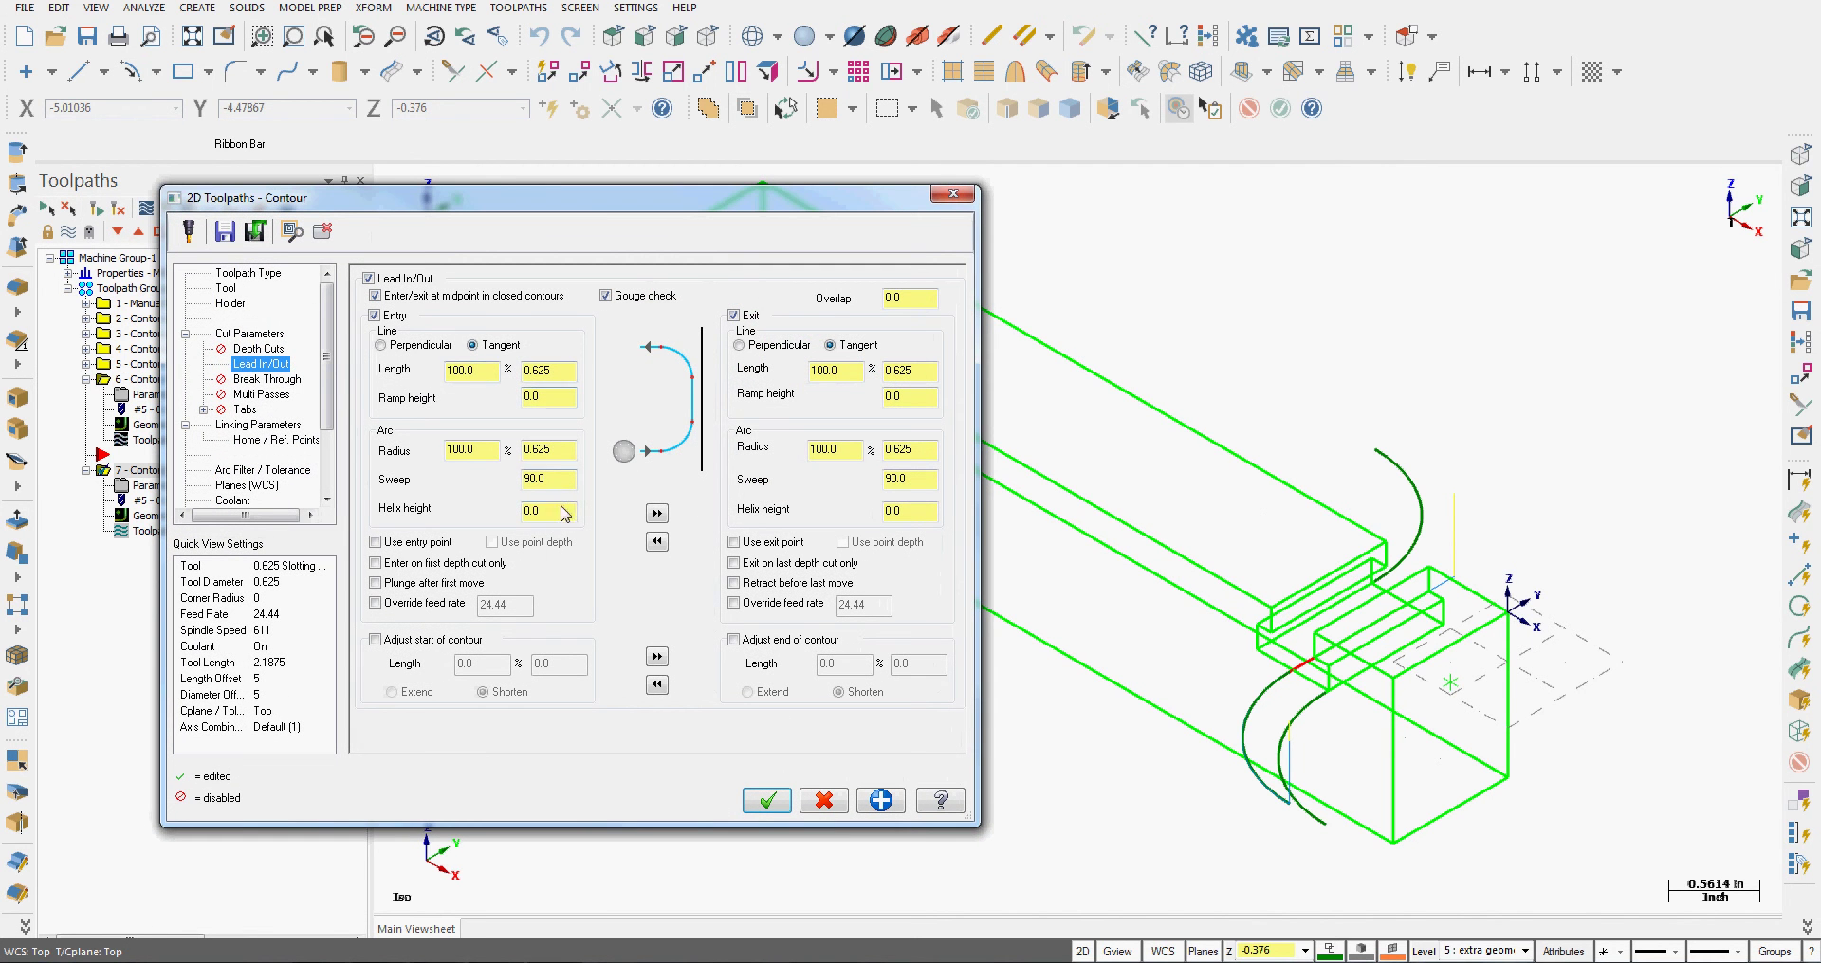
click(656, 541)
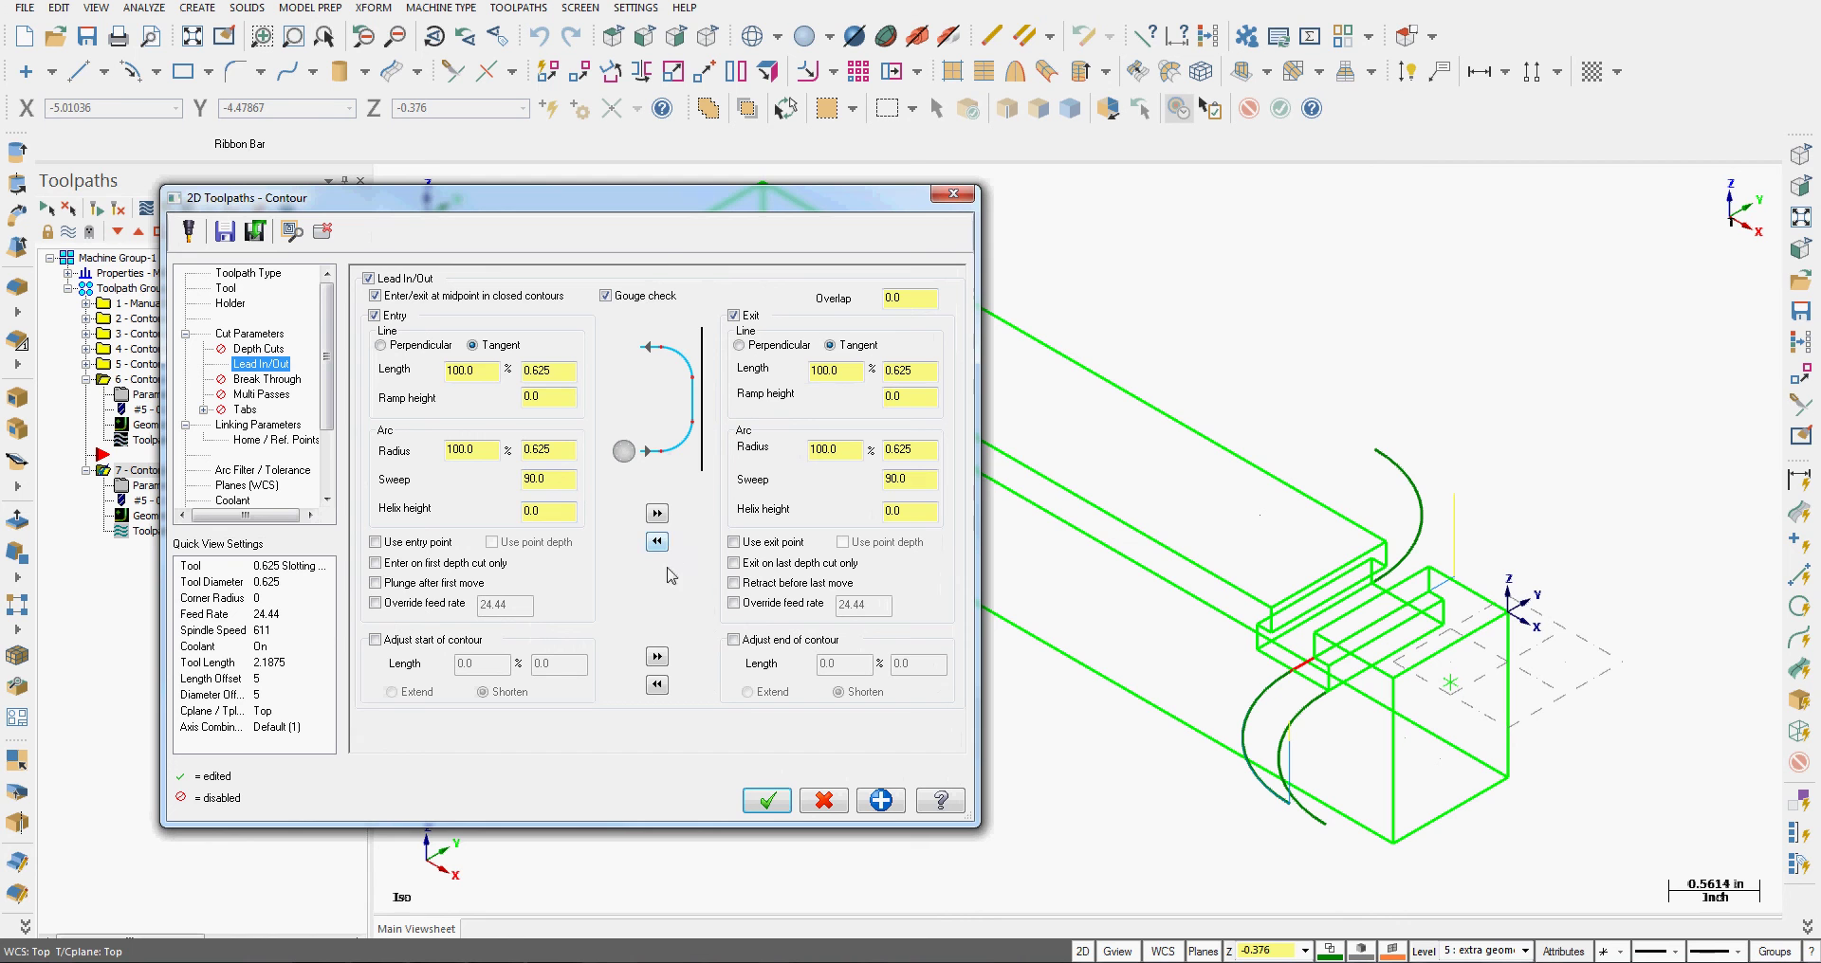
click(375, 317)
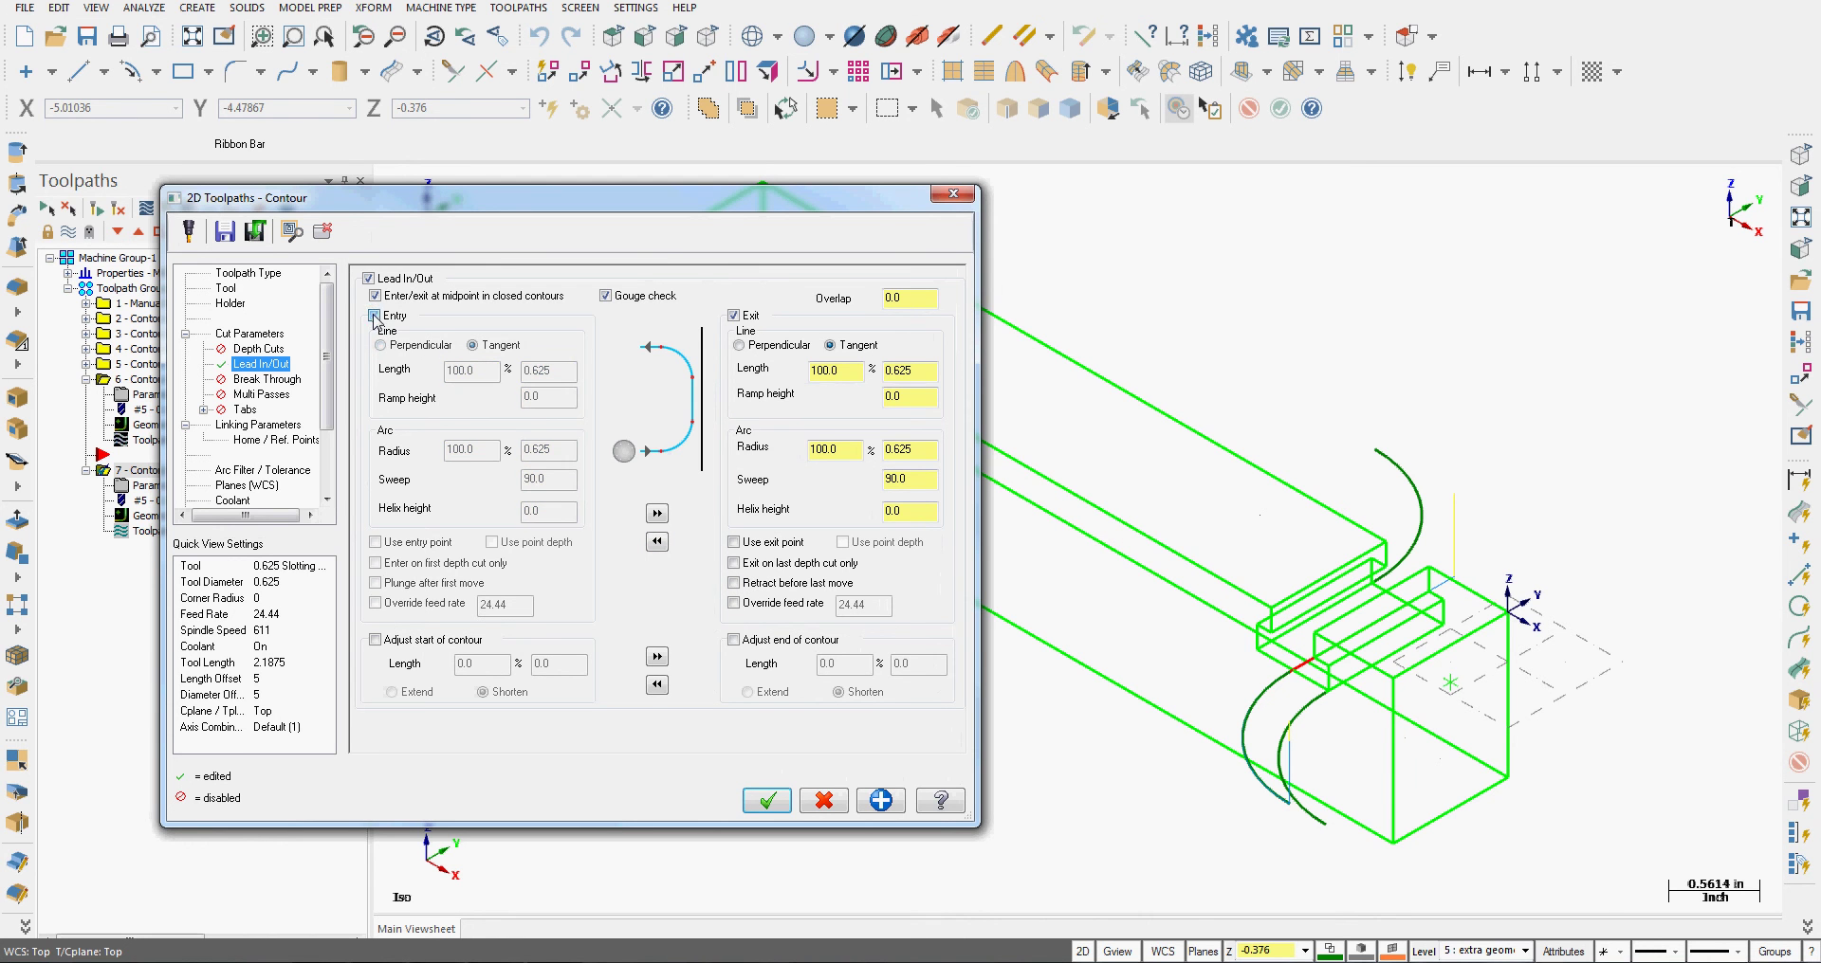
click(734, 316)
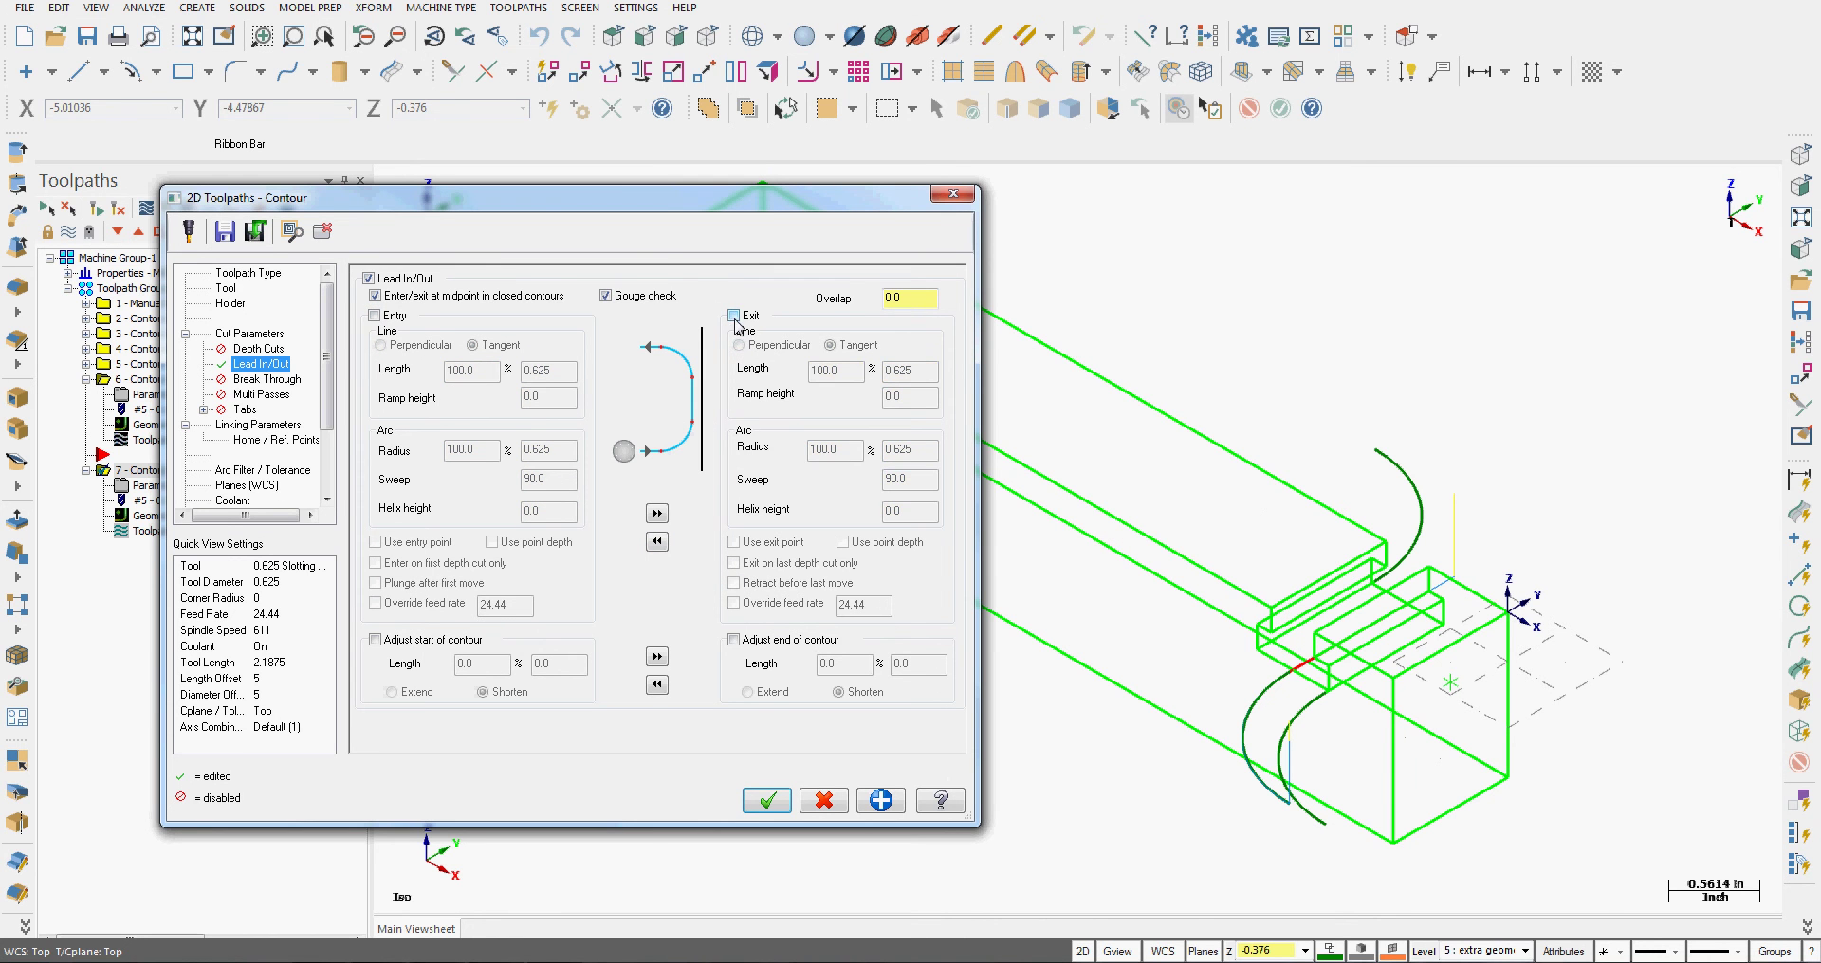
Set contour 7's end to extend by .4 in, accept, and regenerate the toolpath
click(735, 641)
double_click(846, 667)
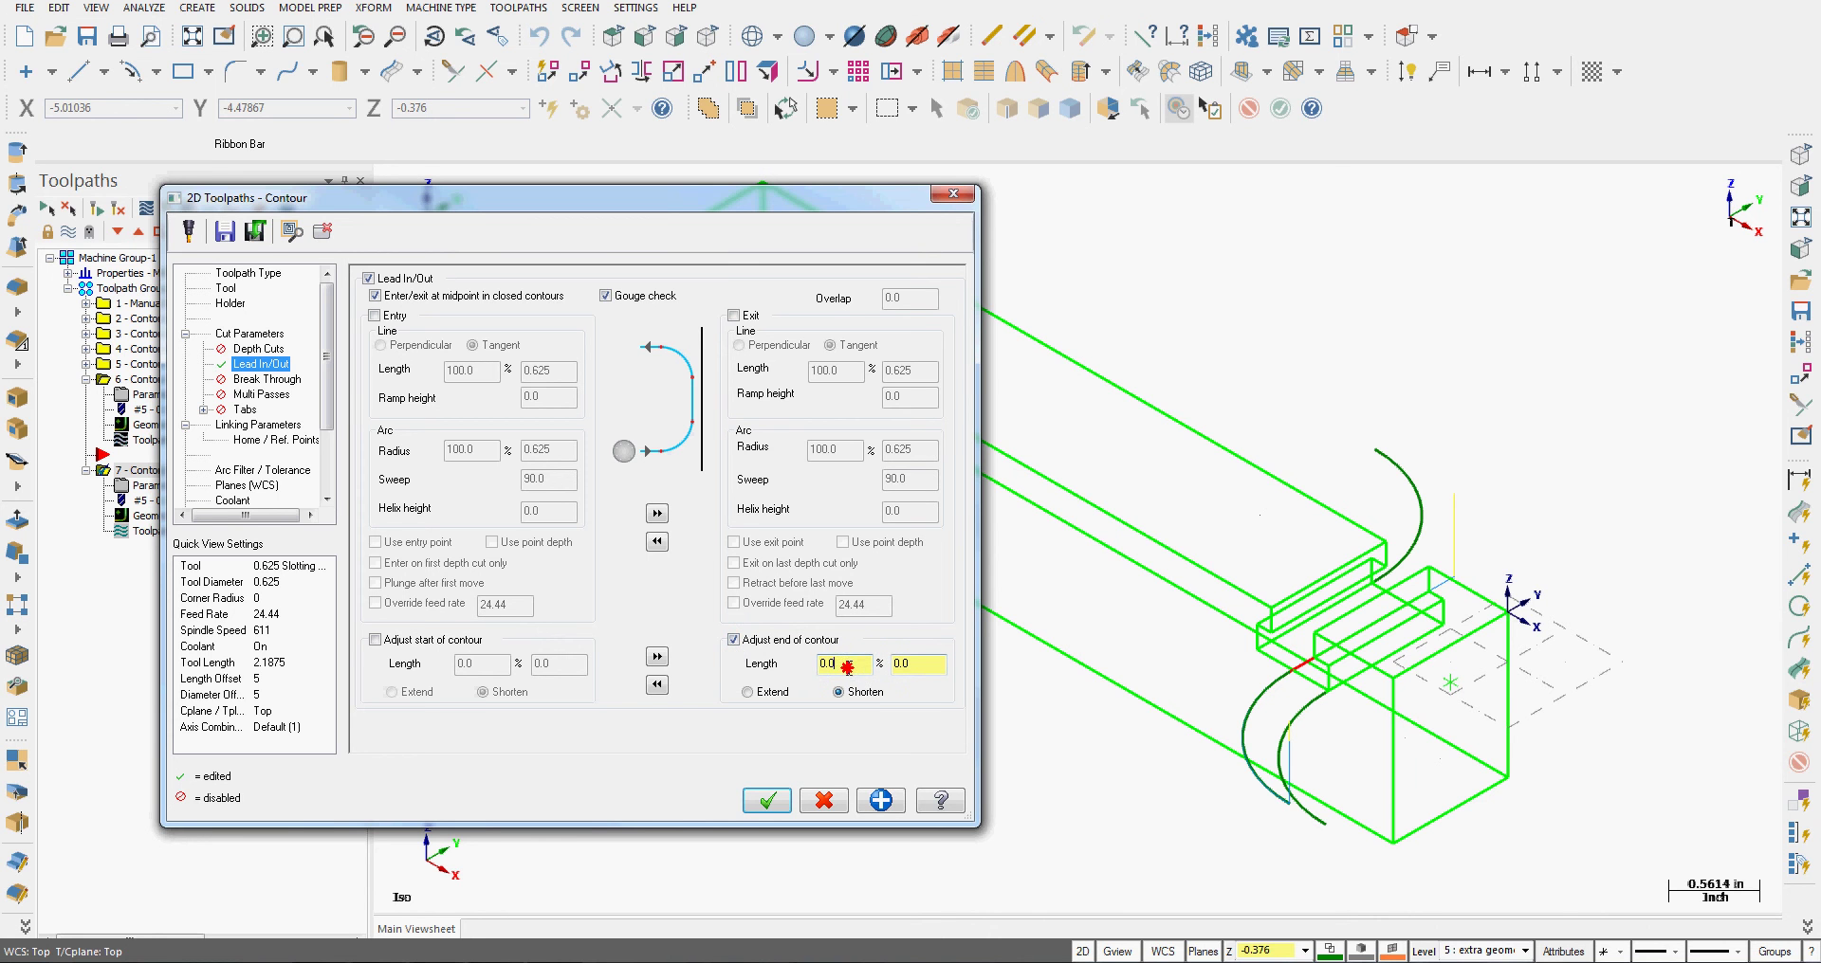
click(746, 693)
text(50)
key(Return)
drag(946, 669, 873, 664)
text(.4)
click(767, 801)
click(124, 200)
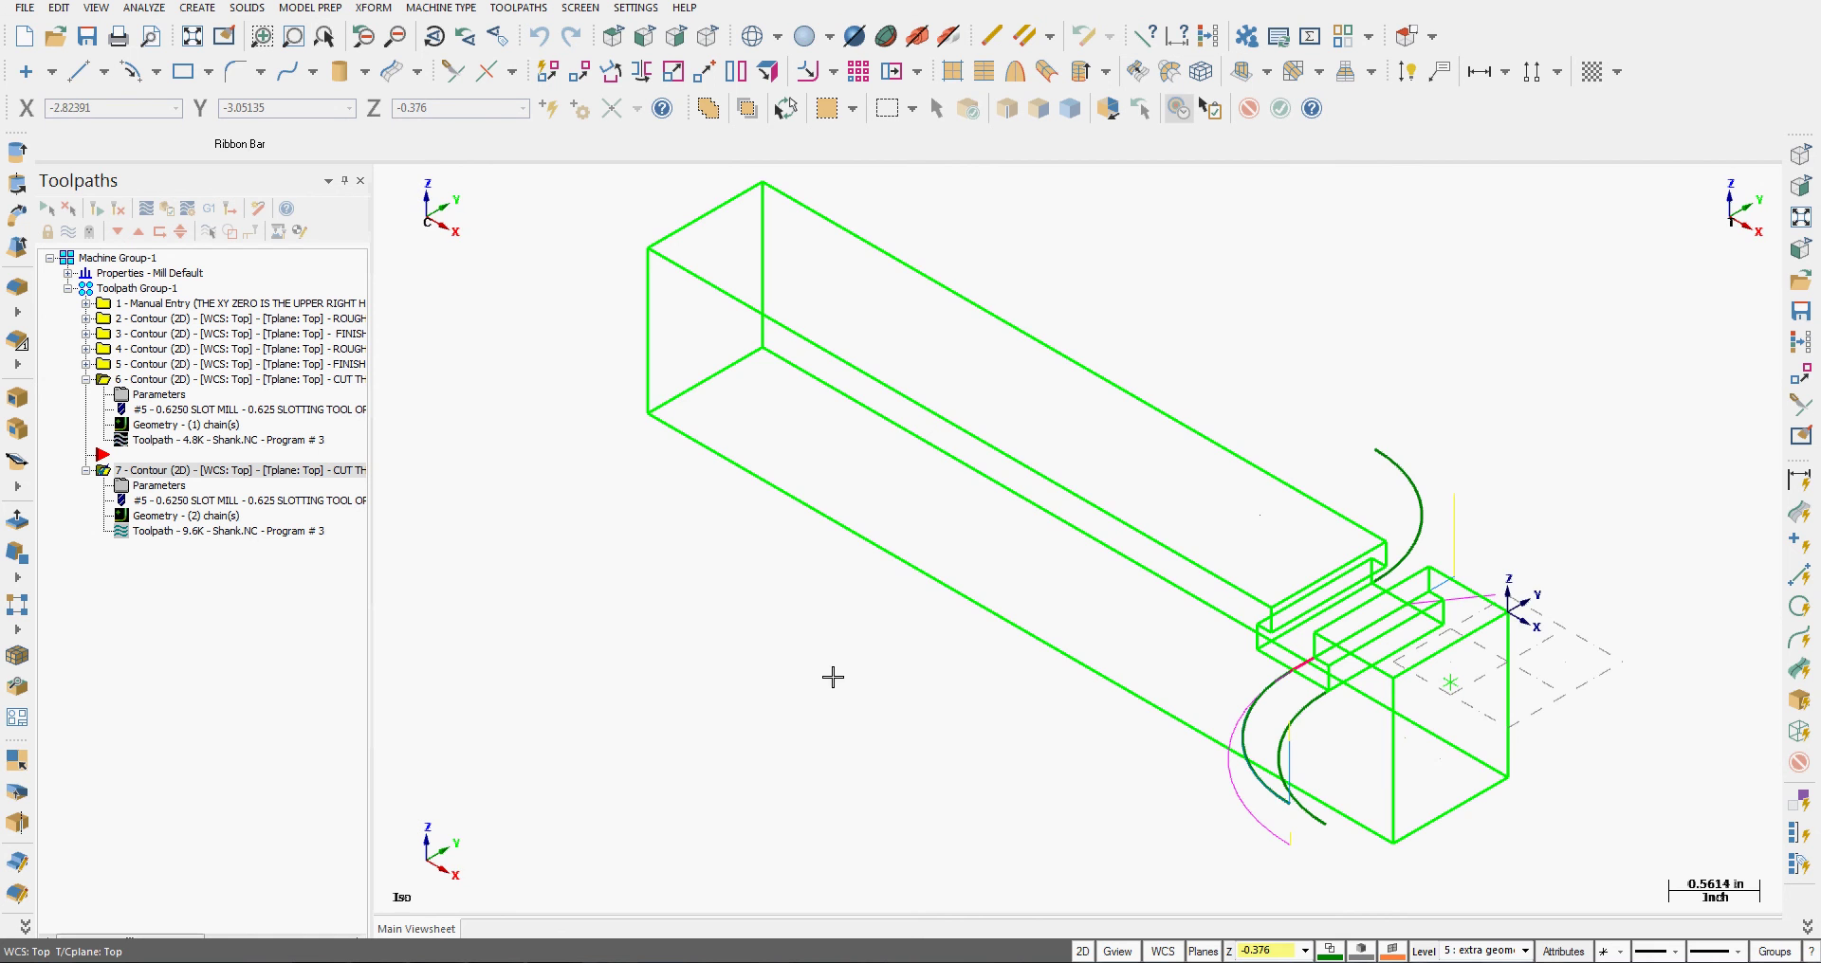
Toggle off operation 6's toolpath display and orbit to inspect contour 7's straight slot pass
mouse_move(832, 674)
middle_down()
mouse_move(759, 683)
mouse_move(773, 690)
middle_up()
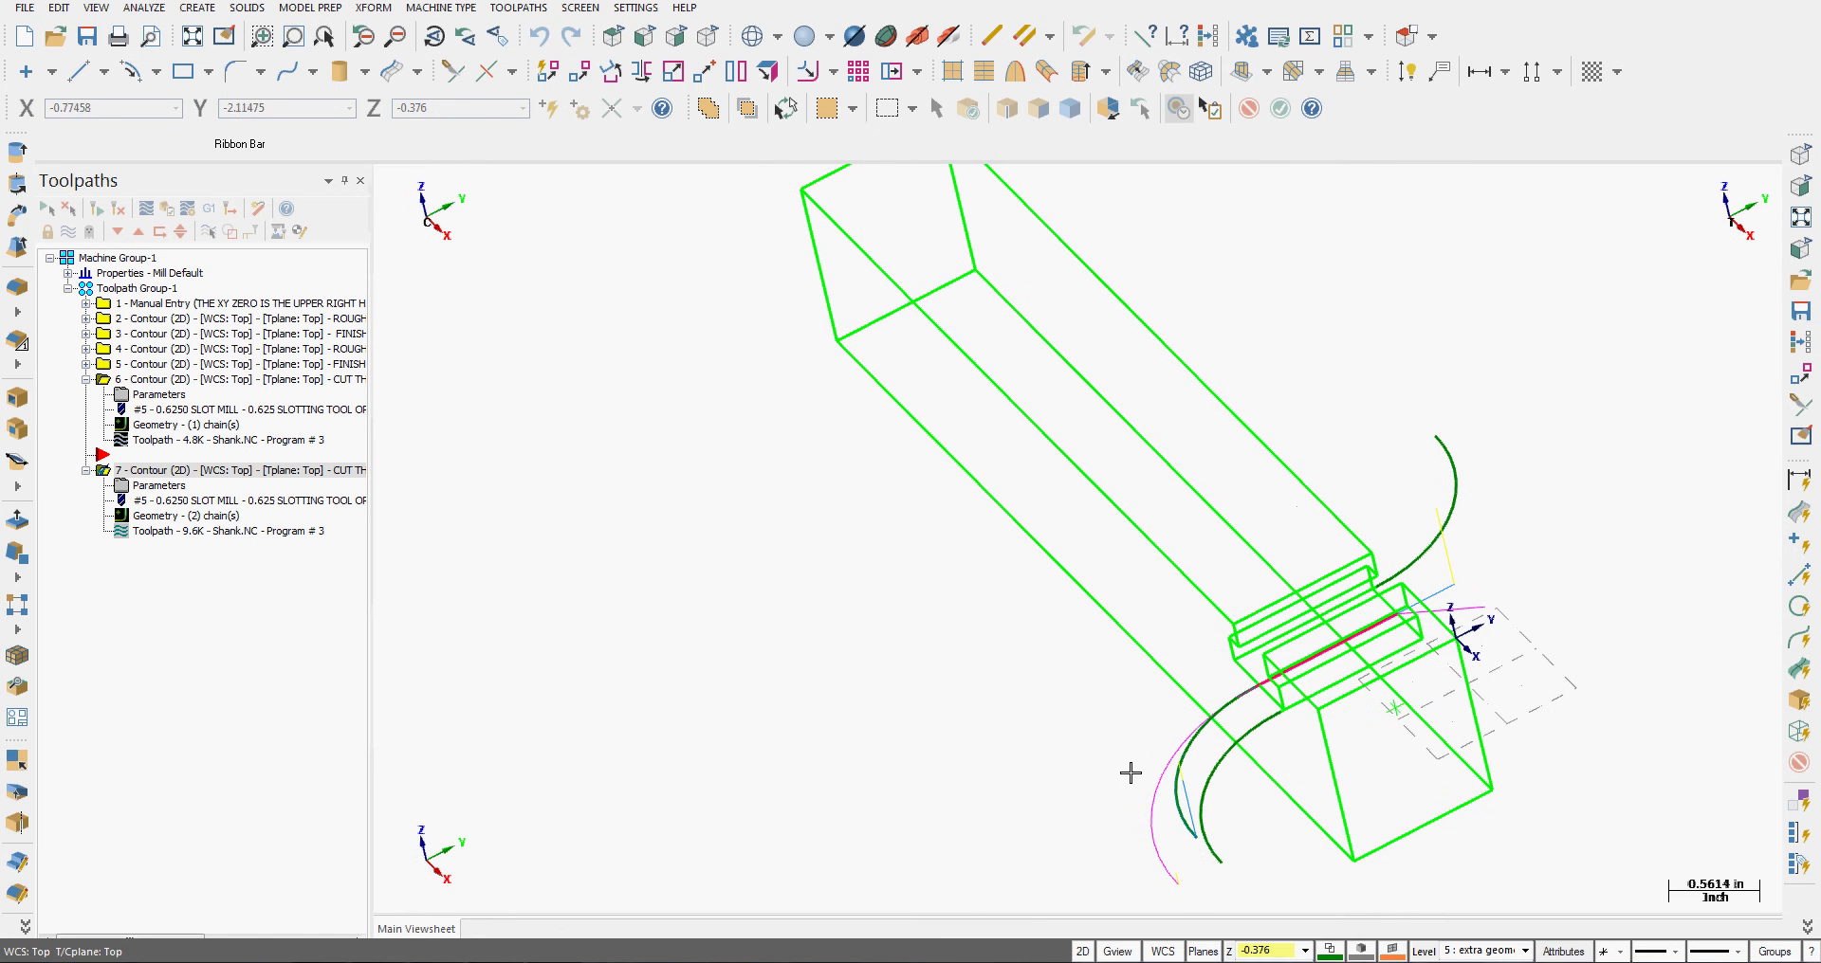
click(107, 379)
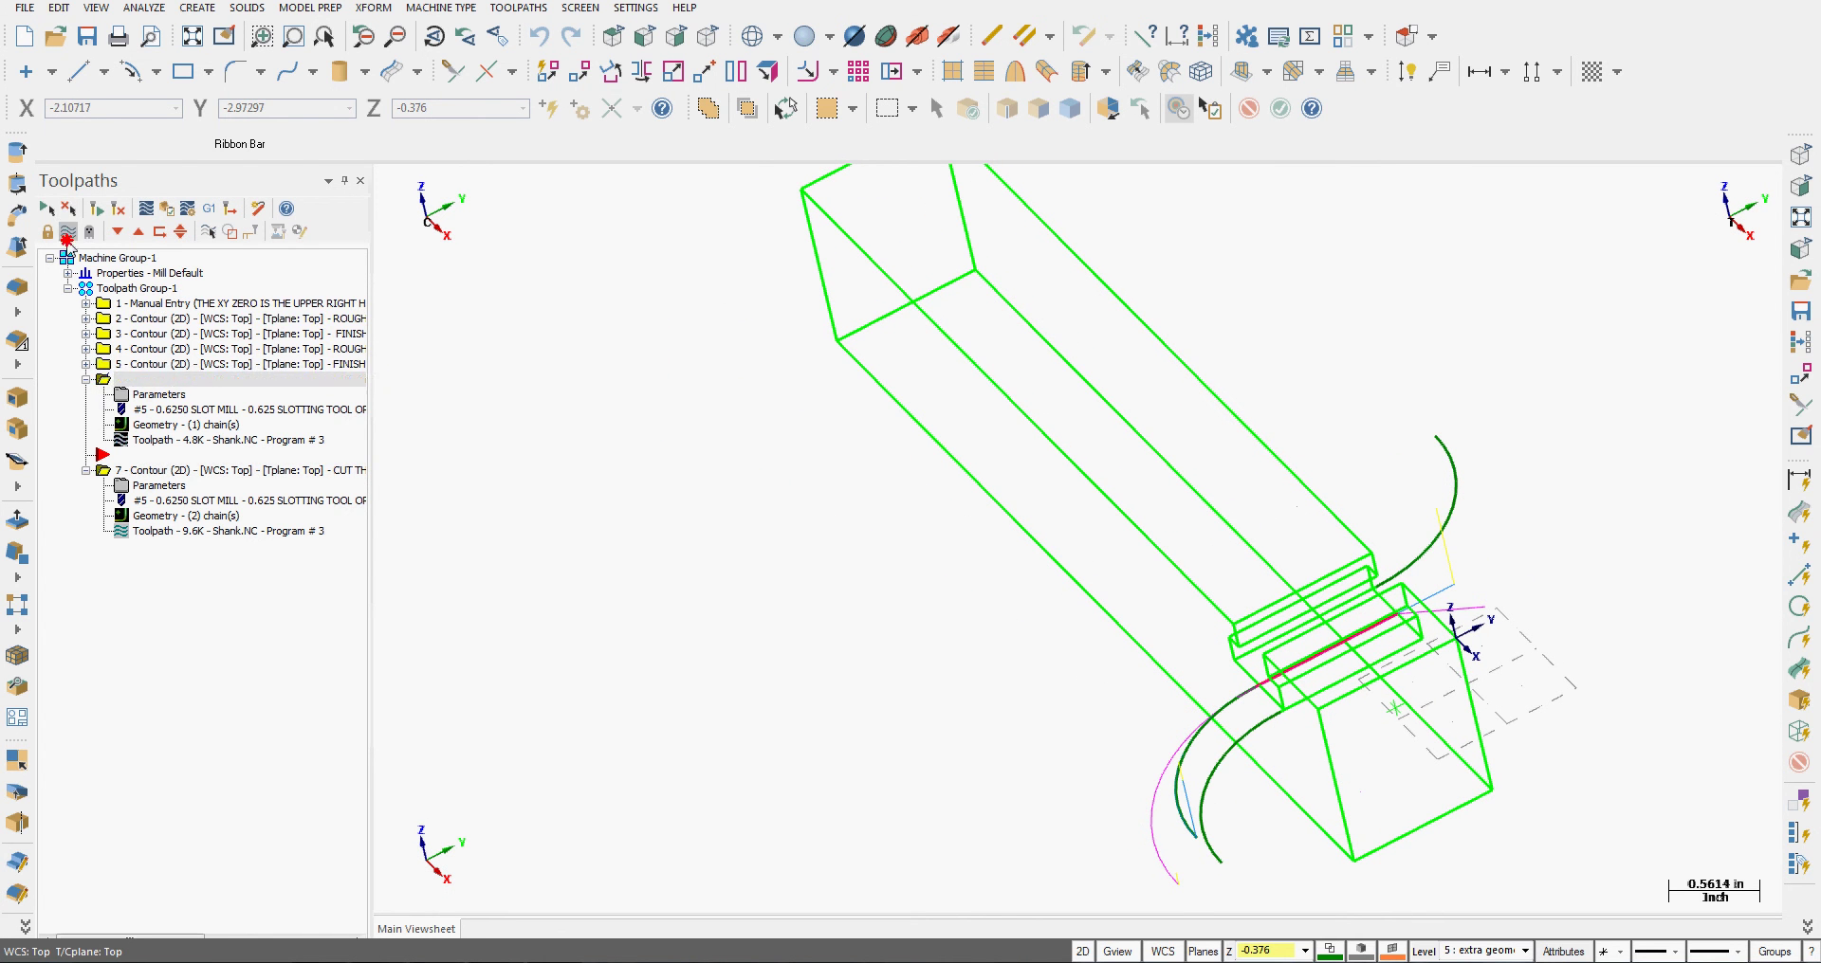
click(68, 232)
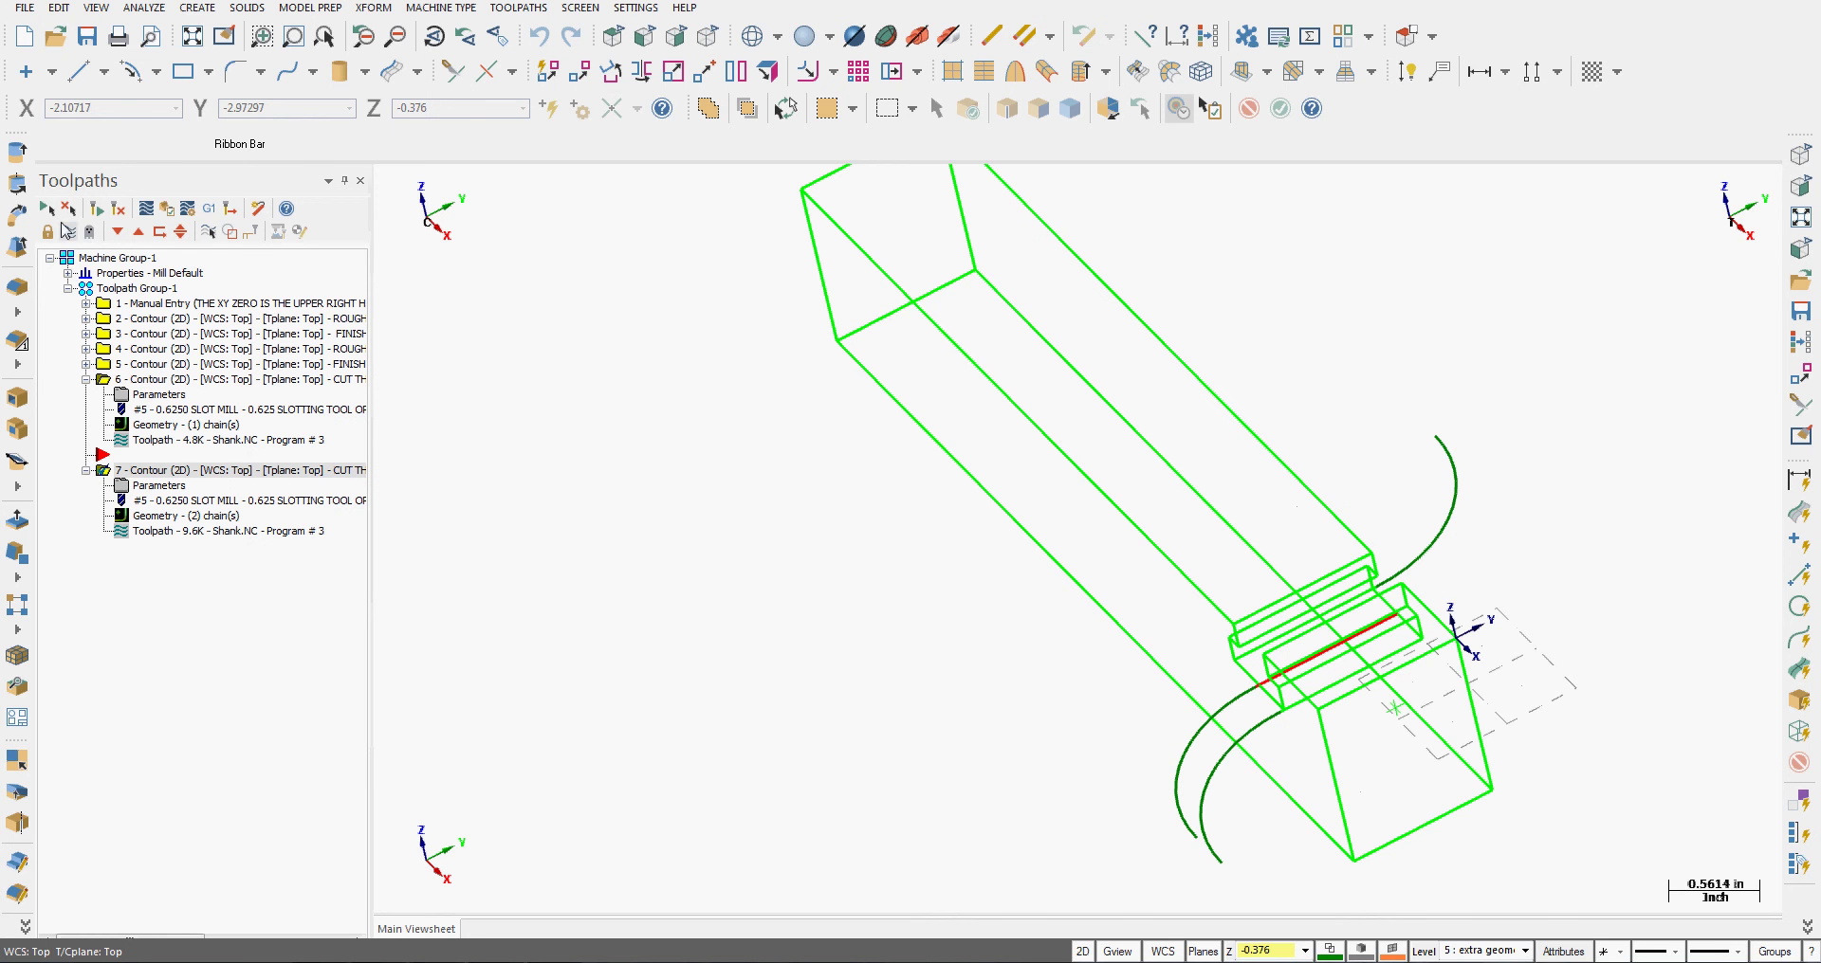
mouse_move(633, 549)
middle_down()
mouse_move(663, 515)
mouse_move(702, 513)
middle_up()
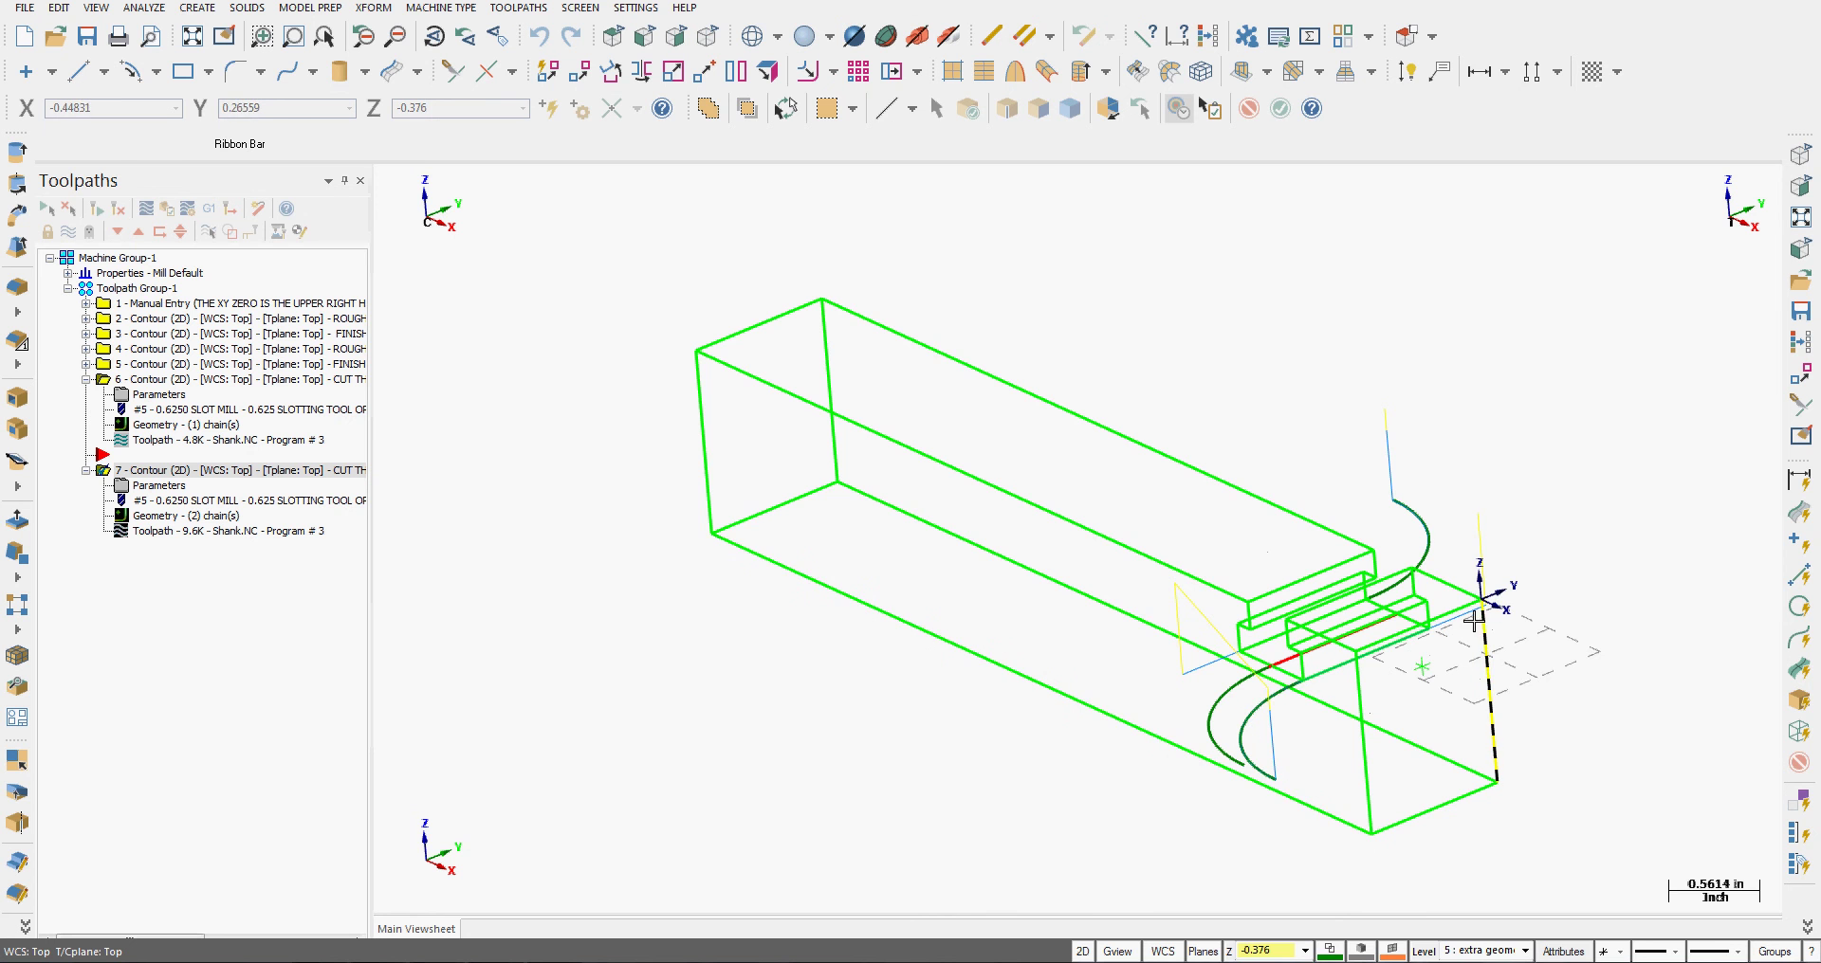
middle_drag(1468, 705, 1507, 678)
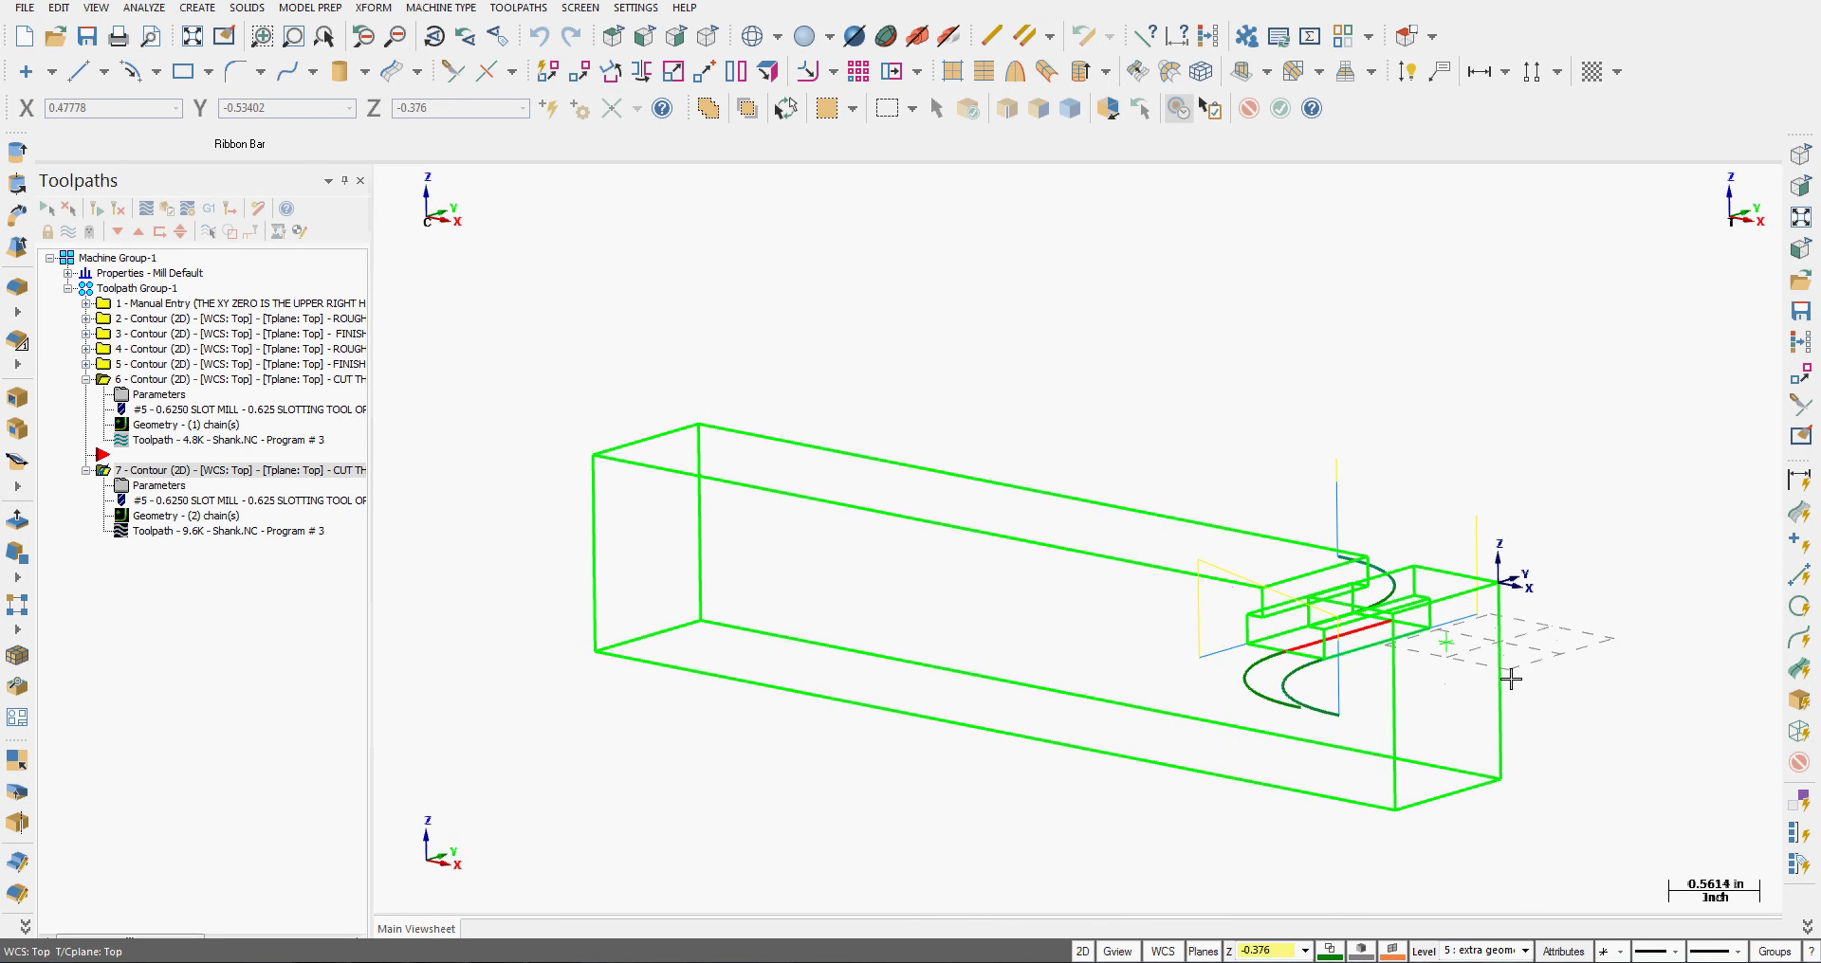